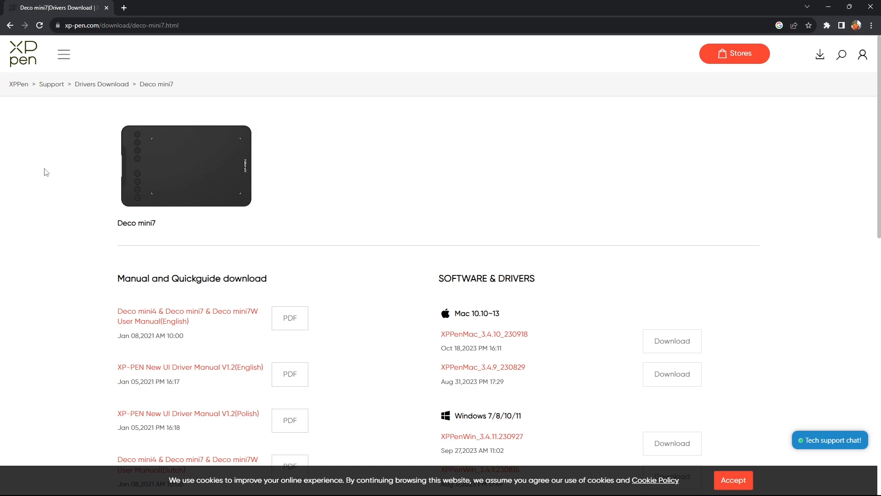
# Leave the Deco mini7 driver download page and search Google for "huion 950p driver".
pyautogui.scroll(-3, 222, 255)
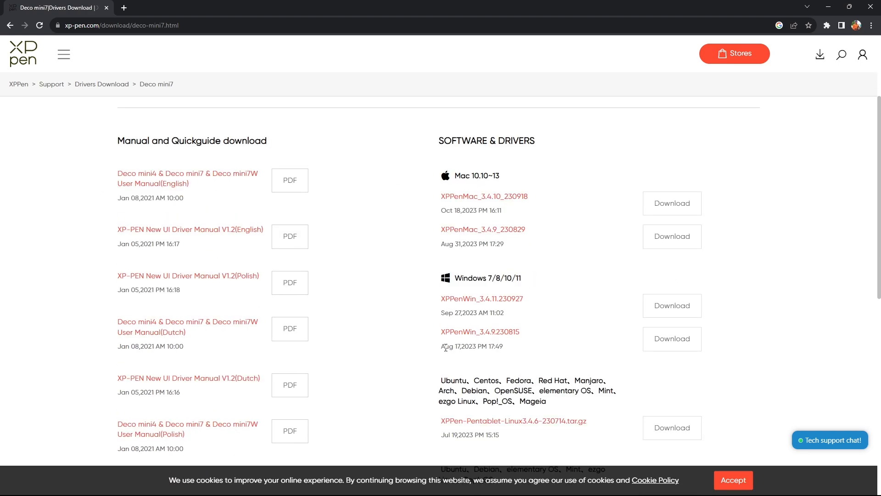
pyautogui.scroll(3, 439, 335)
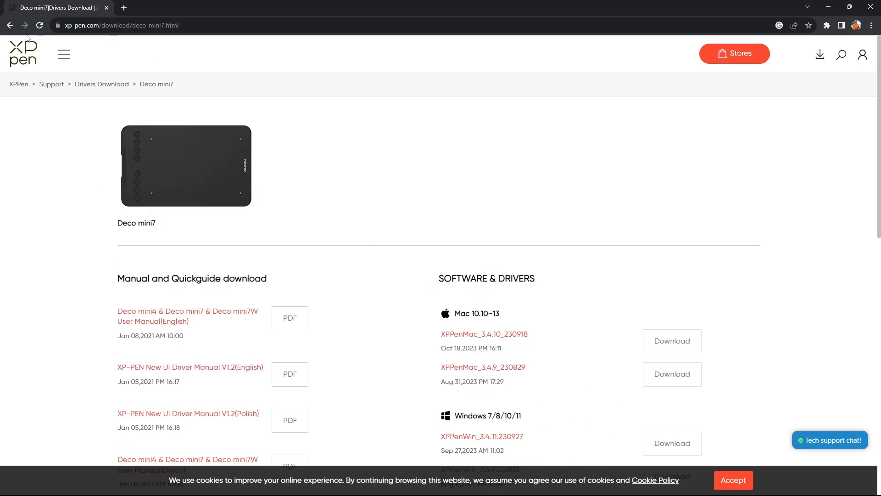
pyautogui.click(10, 25)
pyautogui.moveTo(168, 58); pyautogui.dragTo(67, 78)
pyautogui.write('huion')
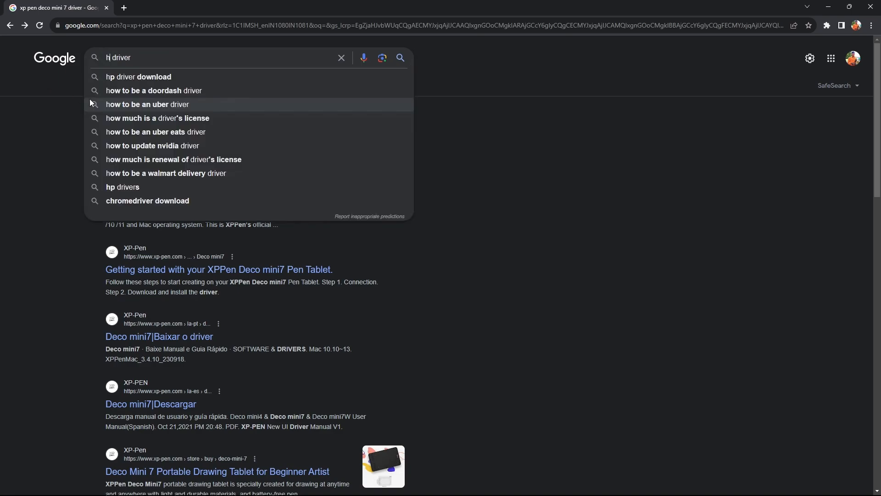
pyautogui.write(' 950p')
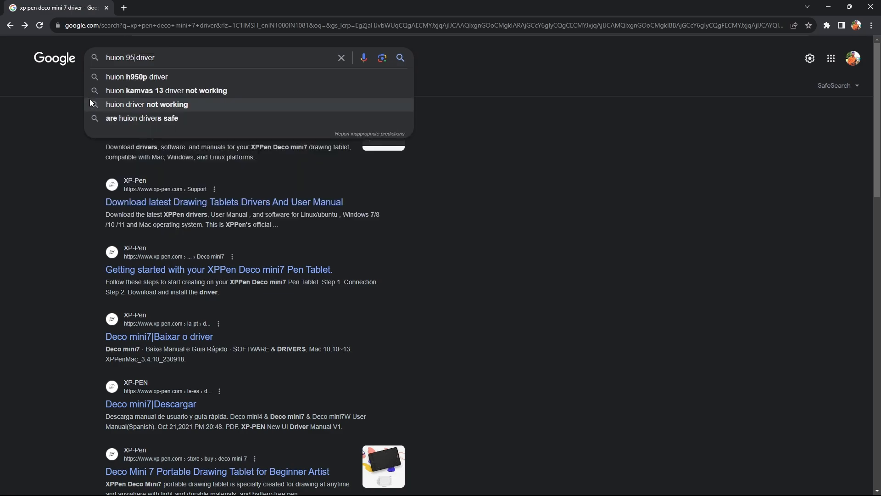
pyautogui.press('Return')
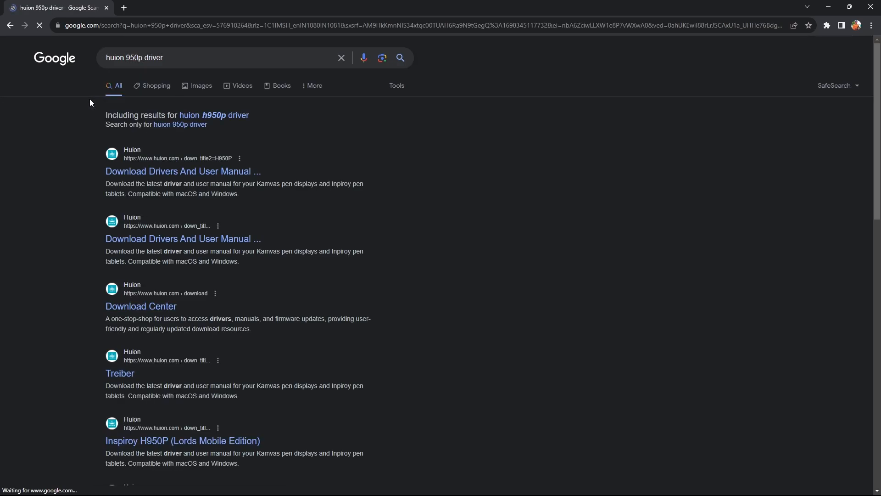
# Examine the driver versions listed on Huion's H950P download page, and close the browser.
pyautogui.click(165, 171)
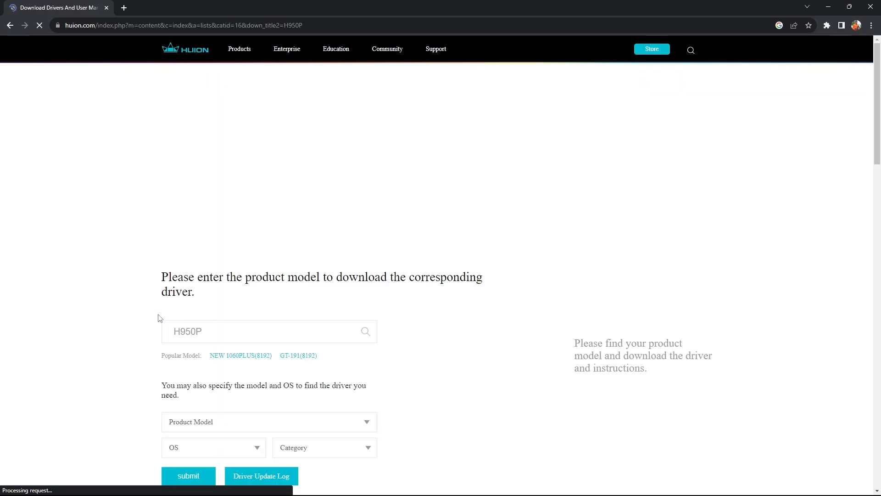
pyautogui.scroll(-1, 341, 368)
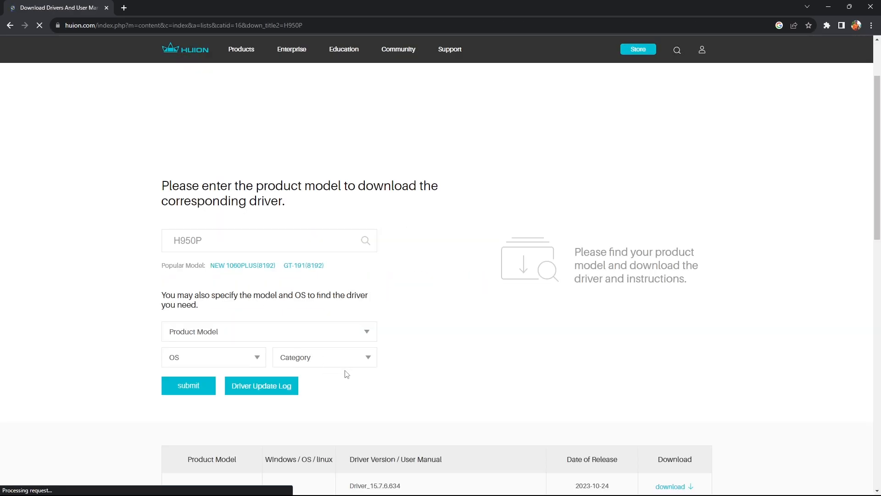
pyautogui.scroll(-4, 345, 372)
pyautogui.scroll(-2, 346, 372)
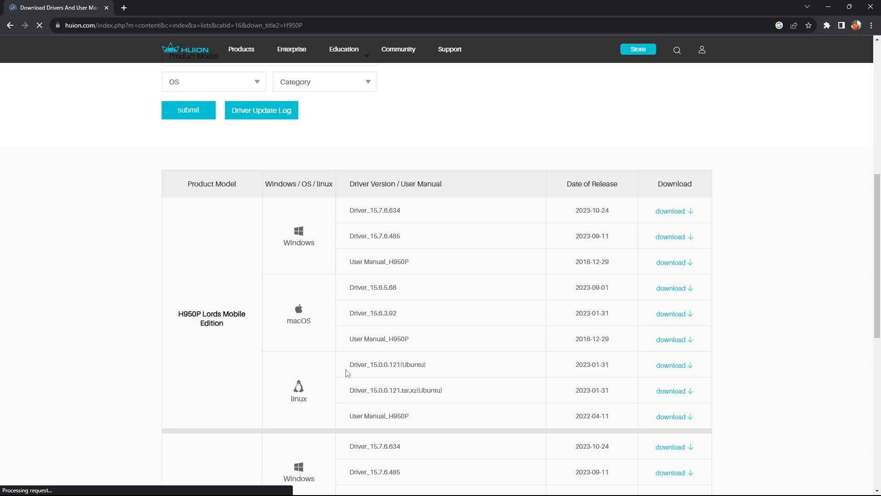
pyautogui.scroll(-3, 347, 373)
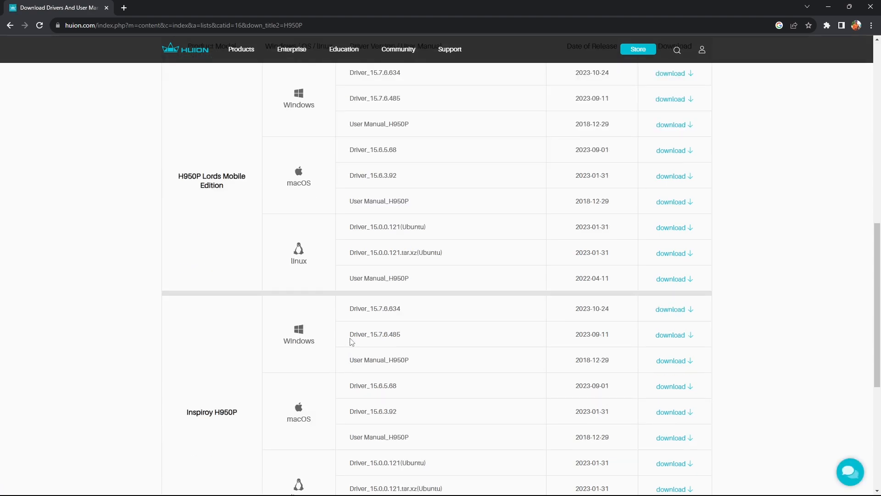
pyautogui.scroll(5, 352, 341)
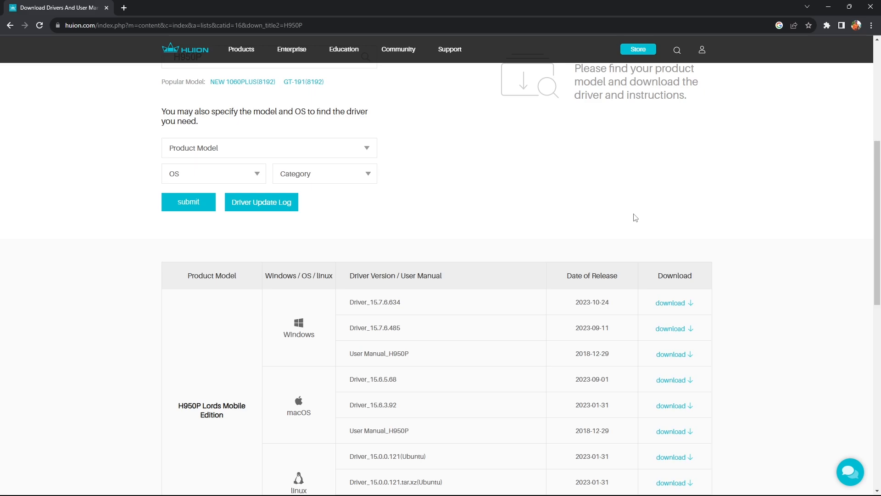
pyautogui.click(870, 6)
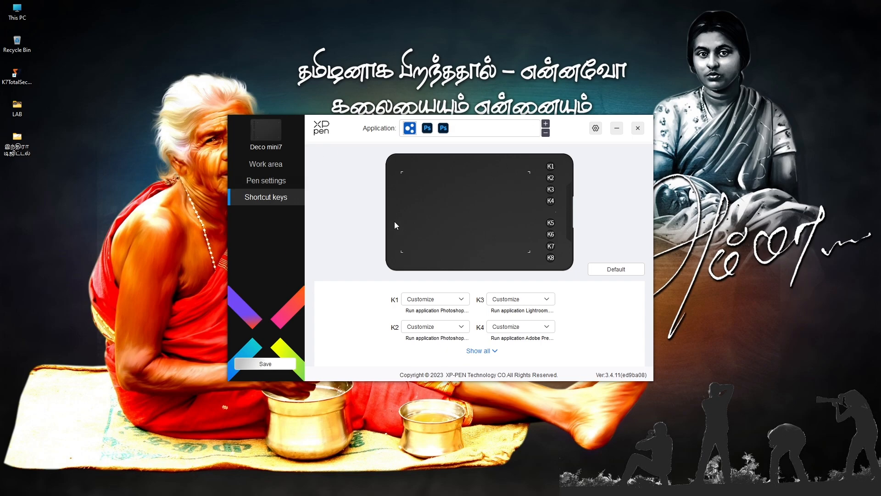
# Examine the Deco mini7's work area, pen and shortcut key settings, and close the tablet driver window.
pyautogui.click(272, 160)
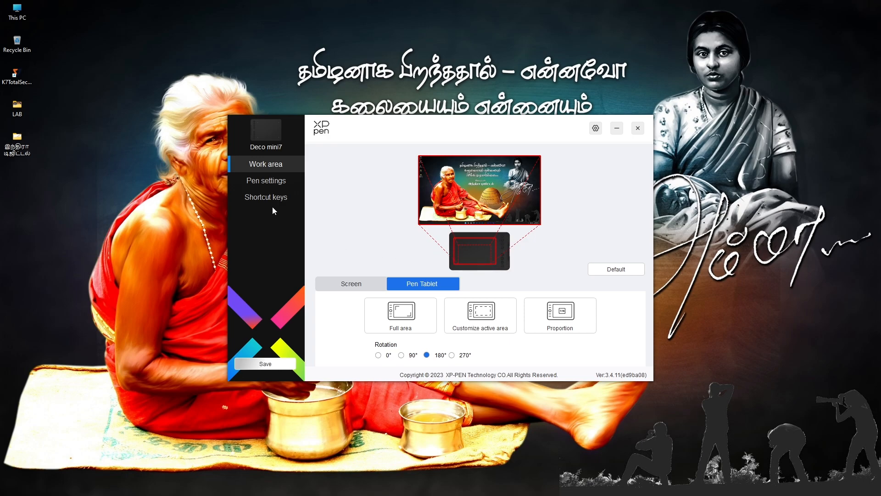
pyautogui.click(271, 186)
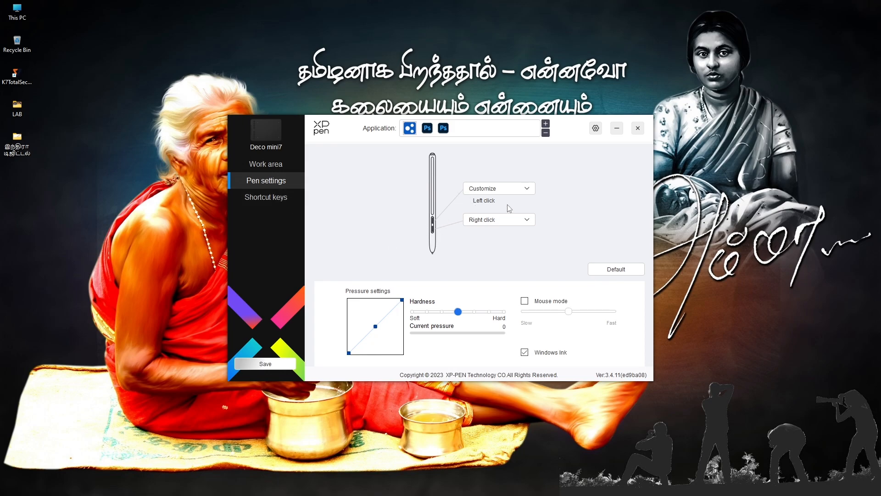
pyautogui.click(267, 193)
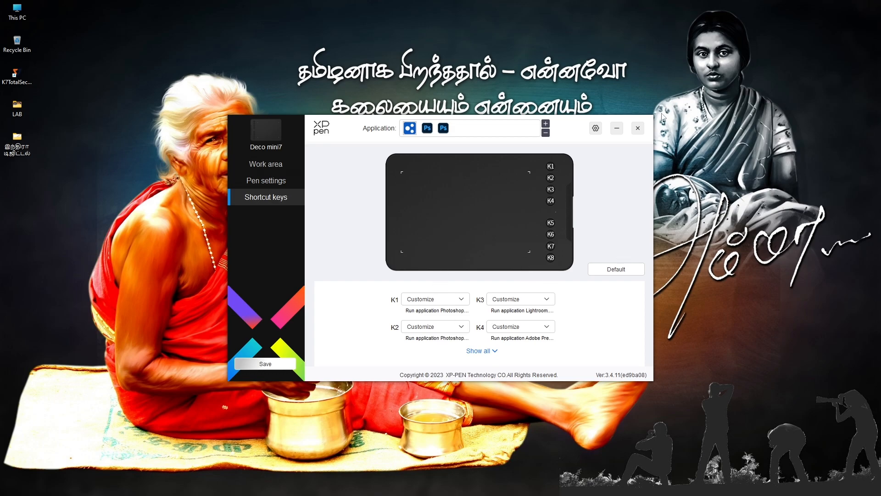
pyautogui.click(637, 128)
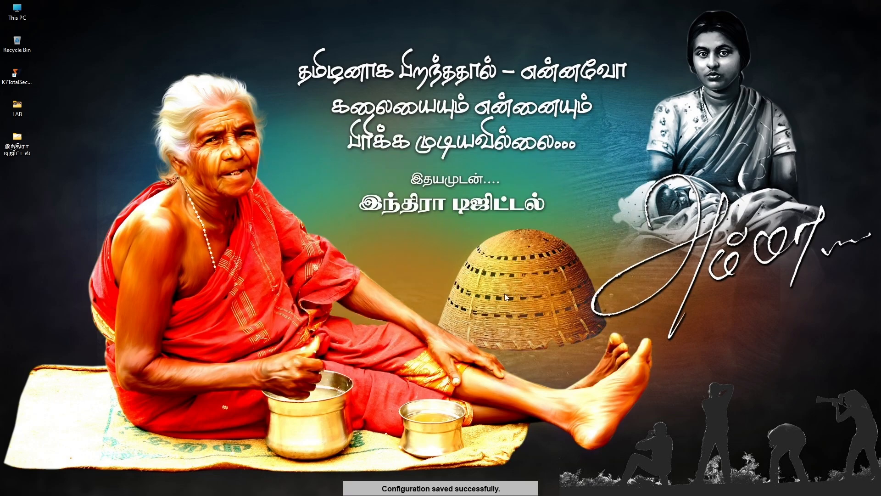
# Switch to Photoshop and create a landscape document 6 inches wide and 4 inches high at 300 pixels/inch.
pyautogui.moveTo(448, 491)
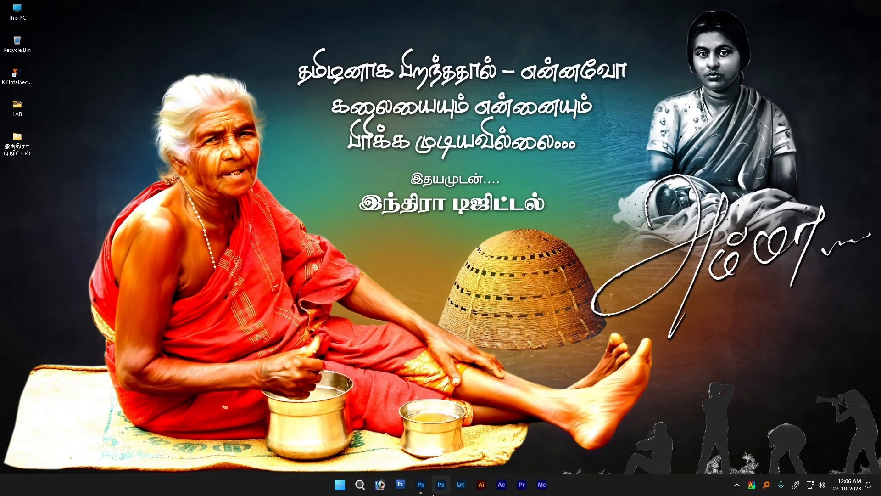
pyautogui.click(421, 484)
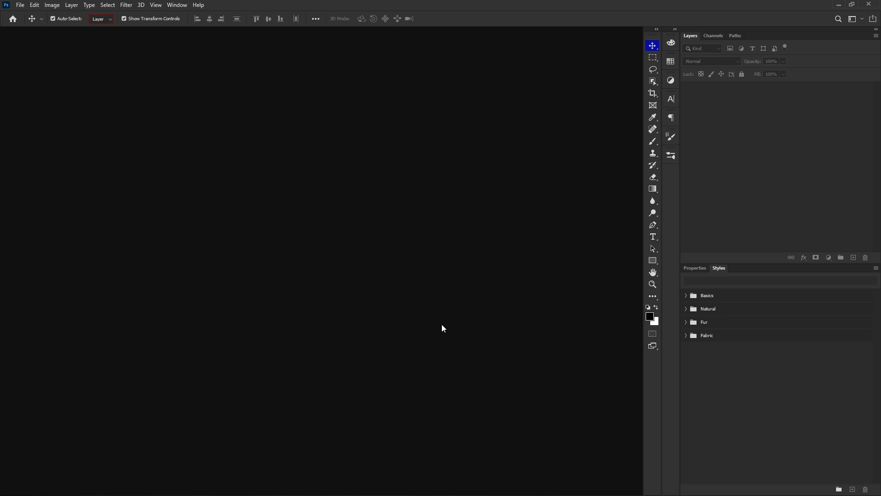
pyautogui.hotkey('ctrl', 'n')
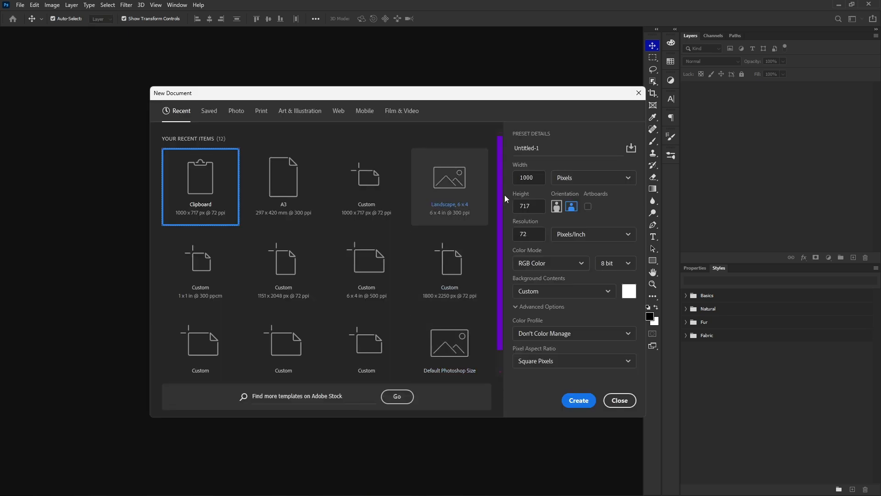
pyautogui.click(594, 178)
pyautogui.click(583, 214)
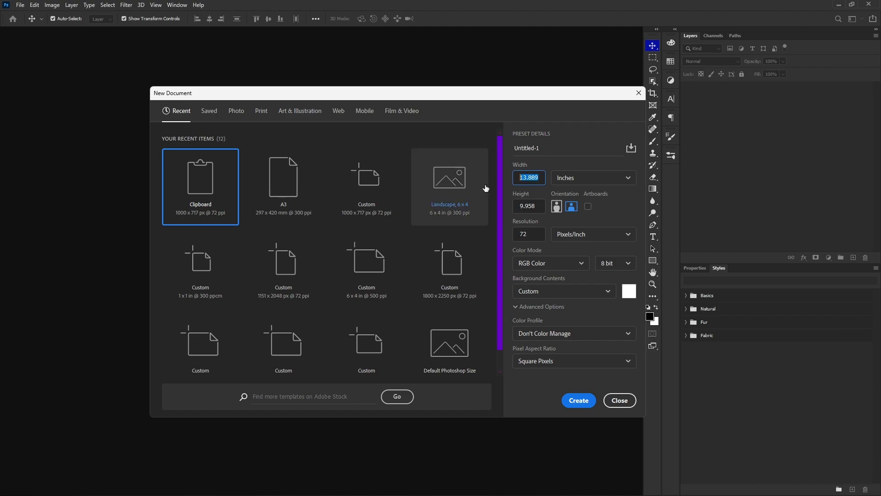
pyautogui.write('6')
pyautogui.press('Tab')
pyautogui.write('4')
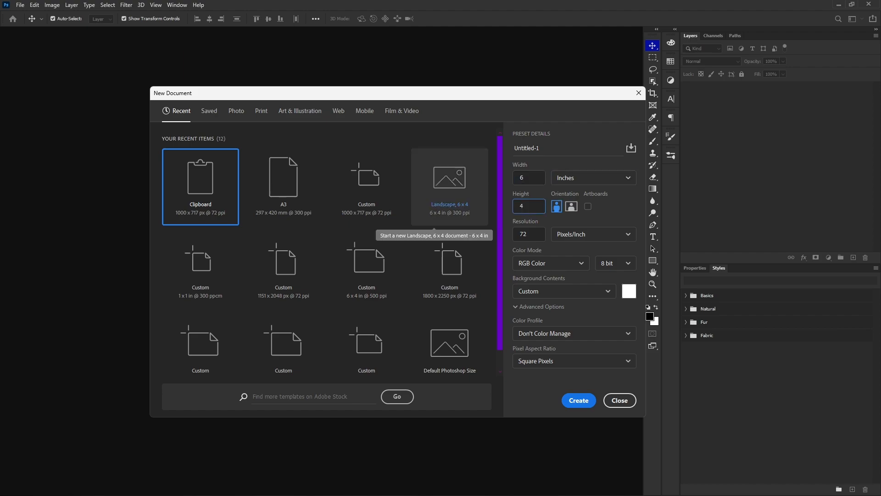
pyautogui.click(572, 206)
pyautogui.doubleClick(528, 234)
pyautogui.write('300')
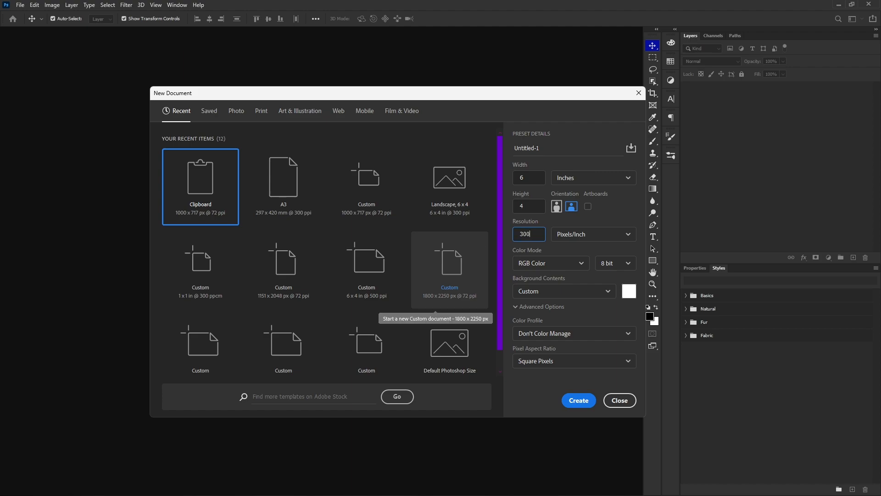
pyautogui.press('Return')
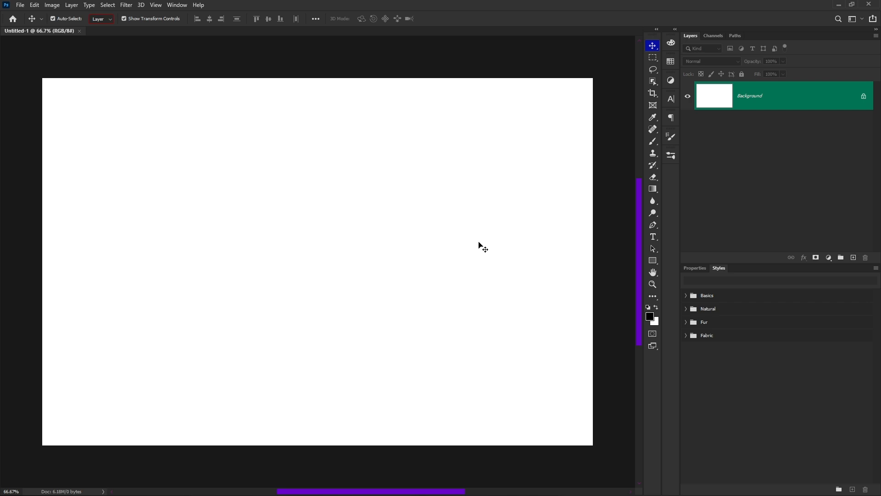
# Create a second document from the A3 print preset, 297 x 420 mm at 300 ppi.
pyautogui.press('ctrl')
pyautogui.press('ctrl')
pyautogui.hotkey('ctrl', 'n')
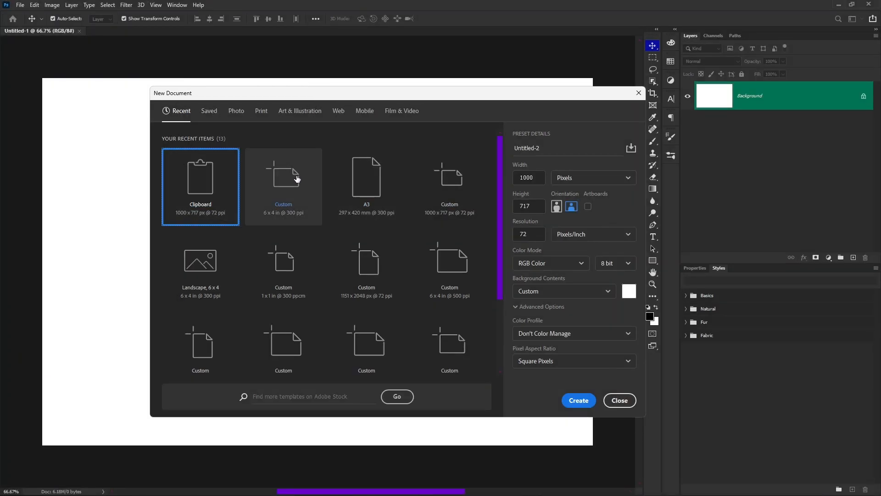
pyautogui.click(263, 117)
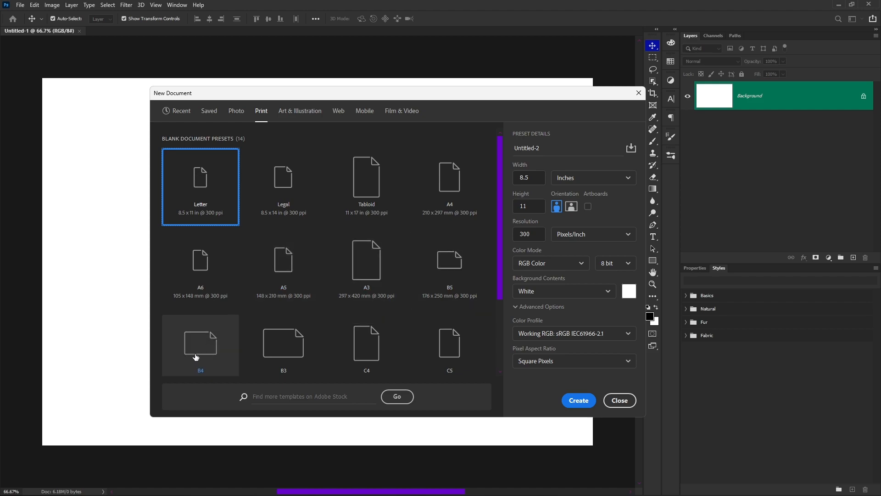
pyautogui.scroll(-2, 350, 285)
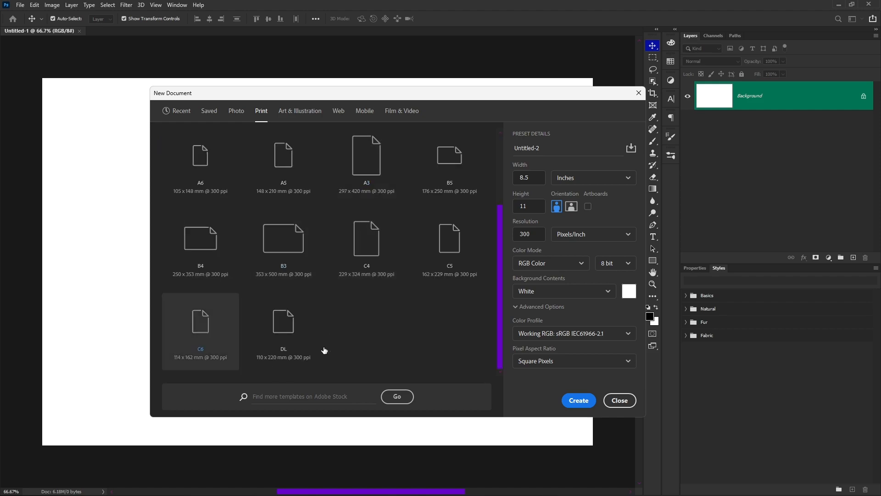
pyautogui.scroll(2, 367, 327)
pyautogui.click(362, 281)
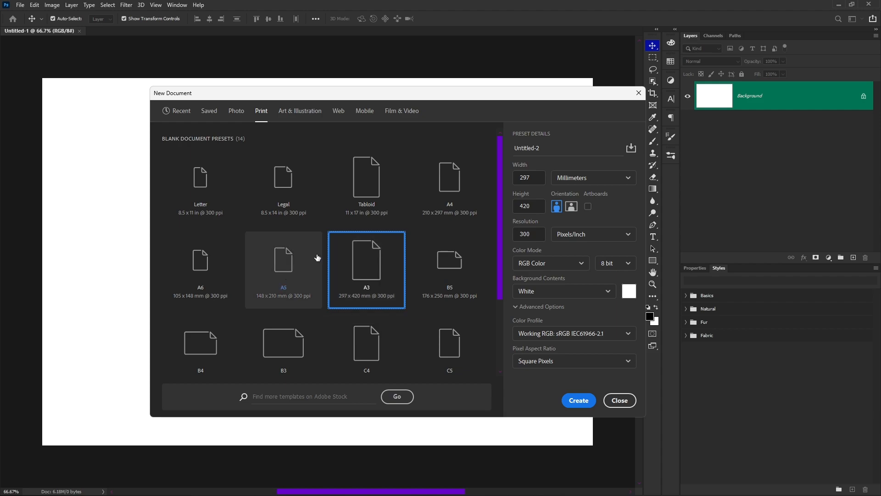
pyautogui.doubleClick(362, 284)
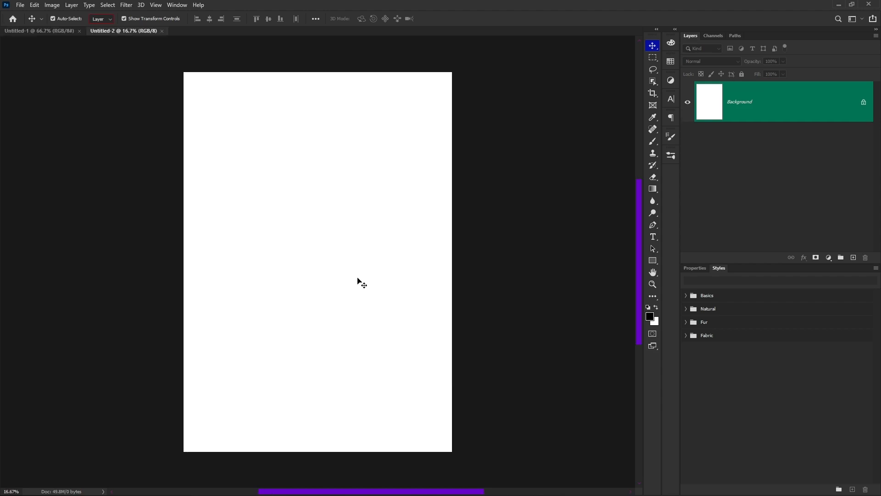
# Close both open blank documents, keeping the Photoshop panels displayed.
pyautogui.hotkey('ctrl', 'w')
pyautogui.press('Tab')
pyautogui.hotkey('ctrl', 'w')
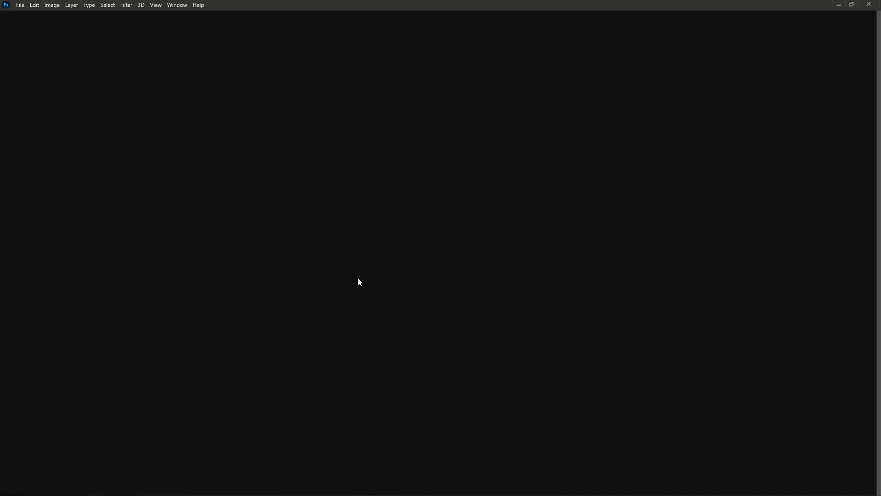
pyautogui.press('Tab')
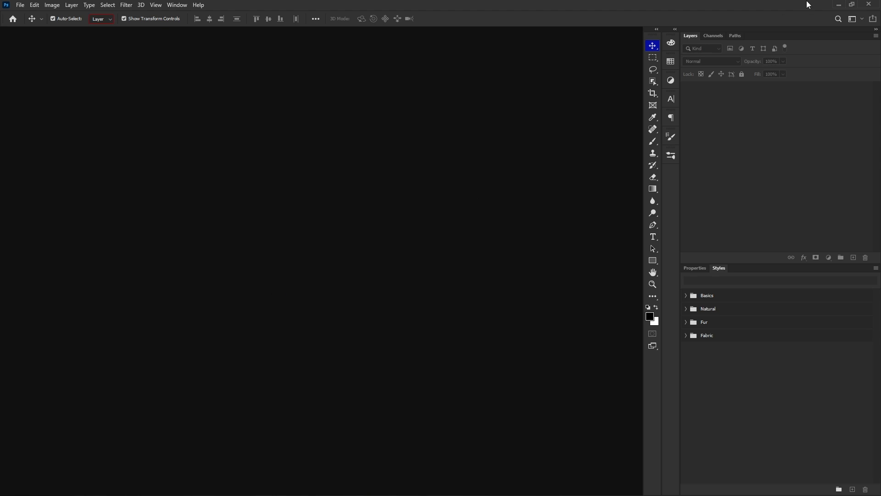
# Minimize Photoshop and try to open the Flower image from the இந்திரா டிஜிட்டல் desktop folder.
pyautogui.click(838, 5)
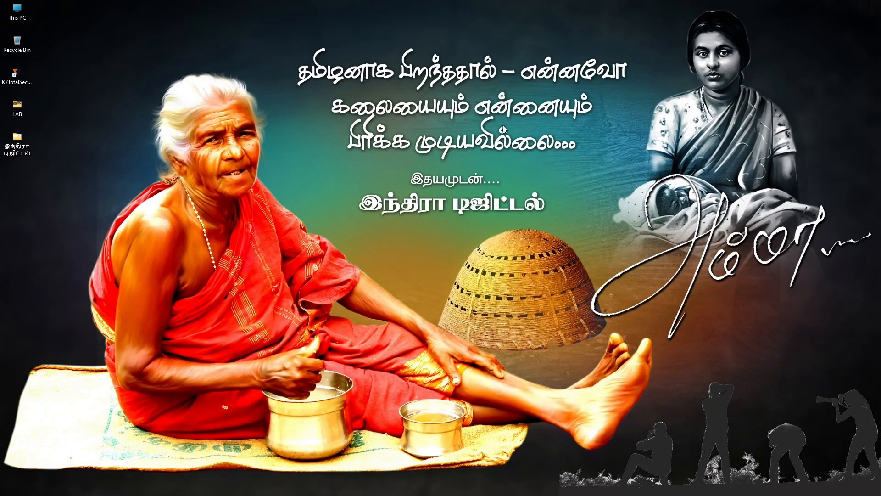
pyautogui.doubleClick(19, 140)
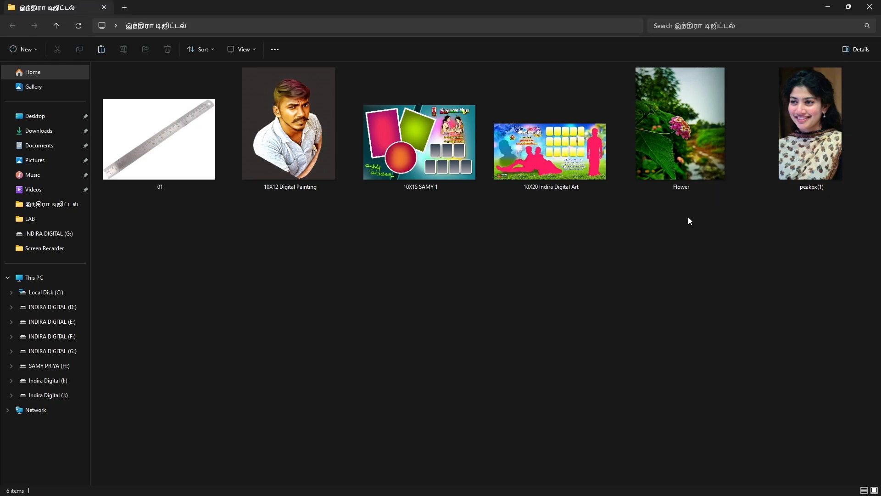
pyautogui.doubleClick(678, 138)
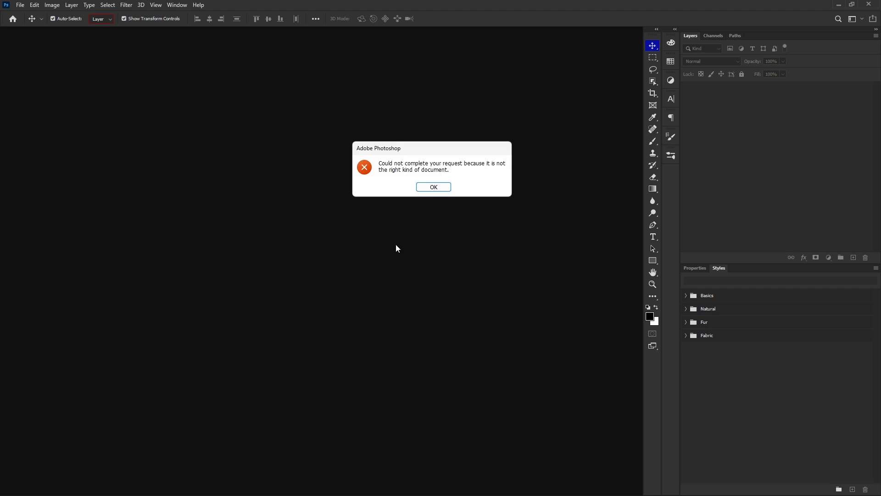
pyautogui.click(425, 188)
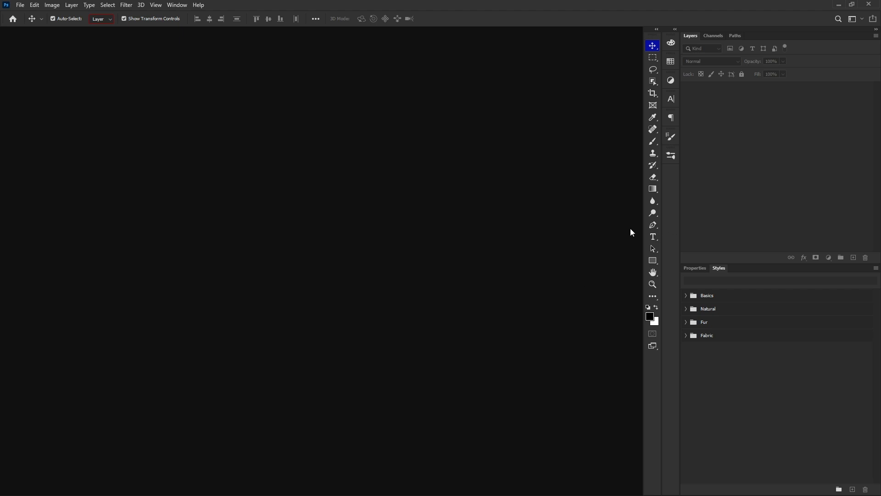
# Switch to the இந்திரா டிஜிட்டல் folder and open the Flower image in its default viewer.
pyautogui.hotkey('alt', 'Tab')
pyautogui.moveTo(689, 172)
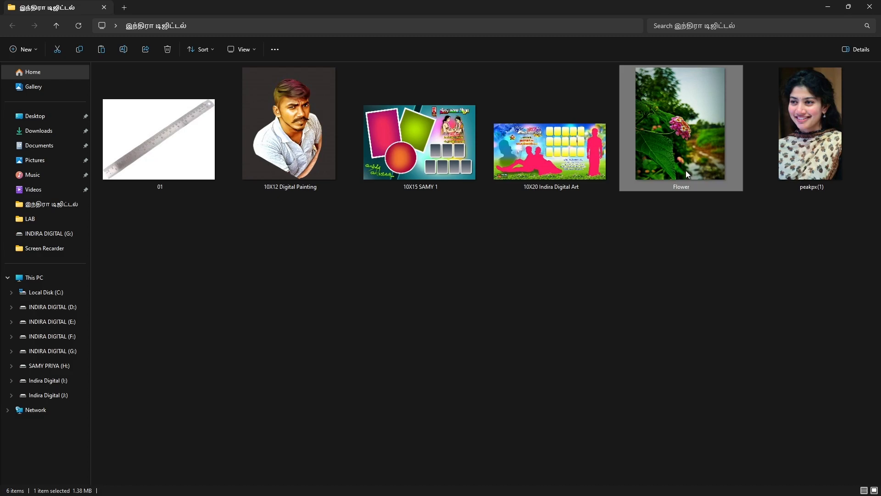
pyautogui.rightClick(685, 171)
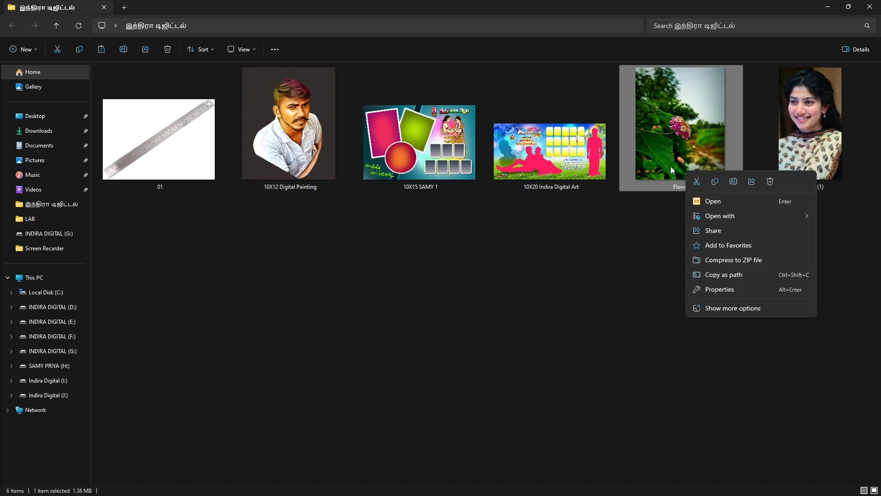
pyautogui.click(720, 203)
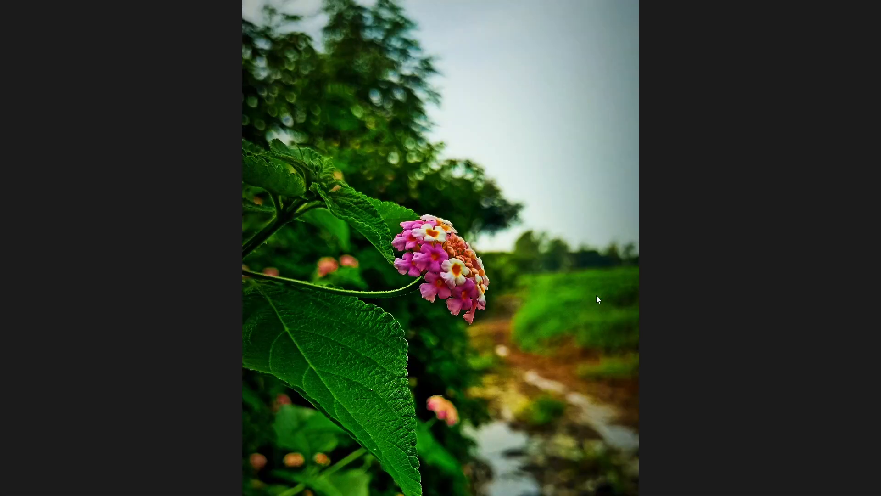
# Switch to Photoshop, create a document 1800 wide and 2250 high at 72 pixels/inch, and paste the copied flower image.
pyautogui.hotkey('alt', 'Tab')
pyautogui.hotkey('alt', 'Tab')
pyautogui.hotkey('ctrl', 'n')
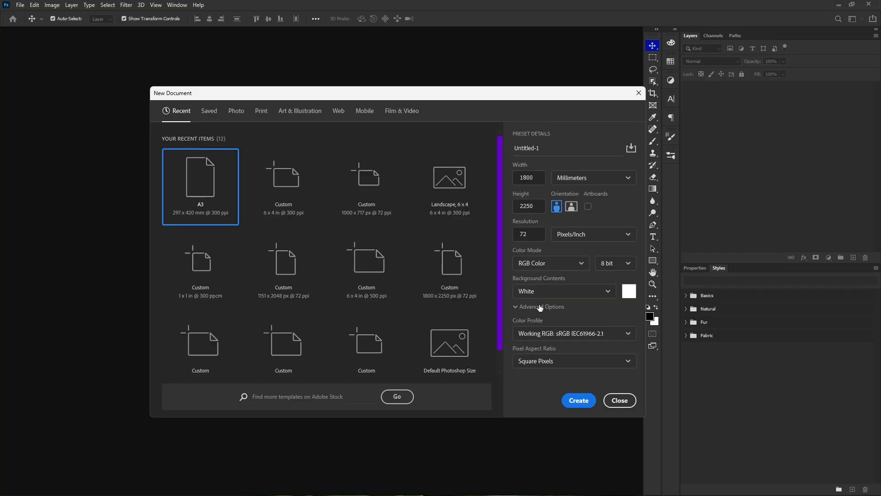
pyautogui.press('Return')
pyautogui.hotkey('ctrl', 'v')
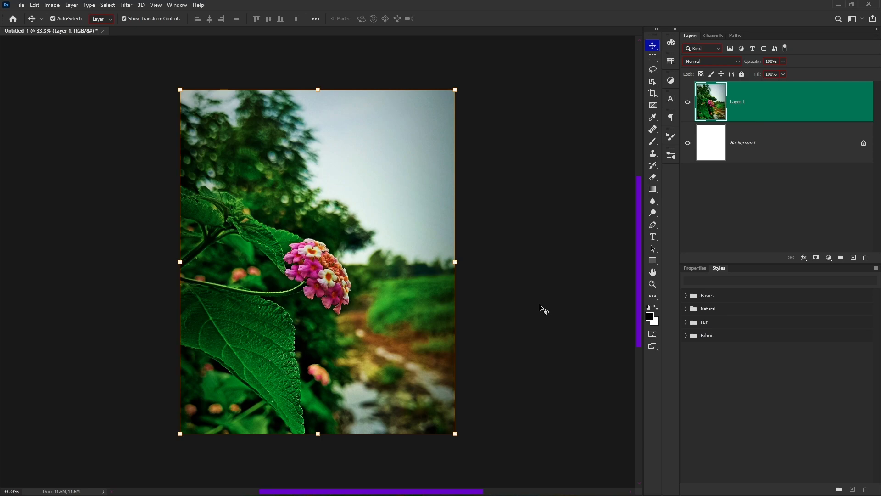
# Close the pasted flower document without saving it.
pyautogui.hotkey('ctrl', 'w')
pyautogui.press('n')
pyautogui.hotkey('alt', 'Tab')
pyautogui.hotkey('alt', 'Tab')
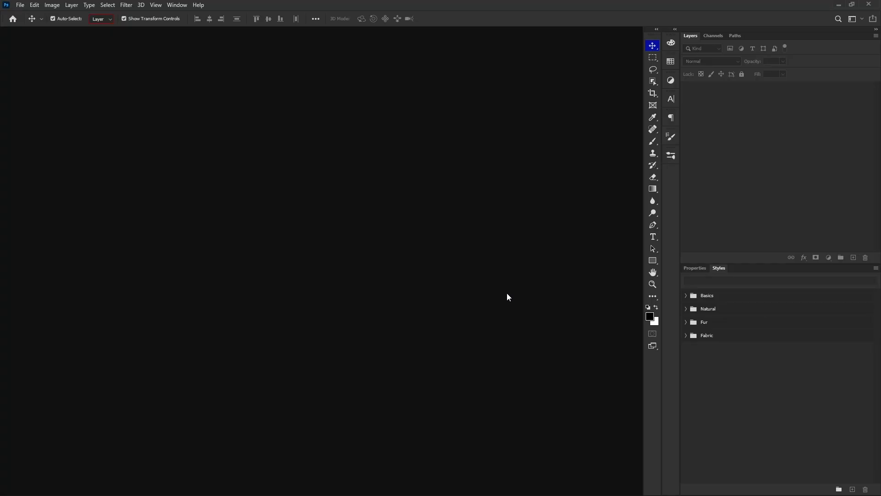
# Minimize Photoshop and open the Flower image from the folder with Paint.
pyautogui.click(840, 5)
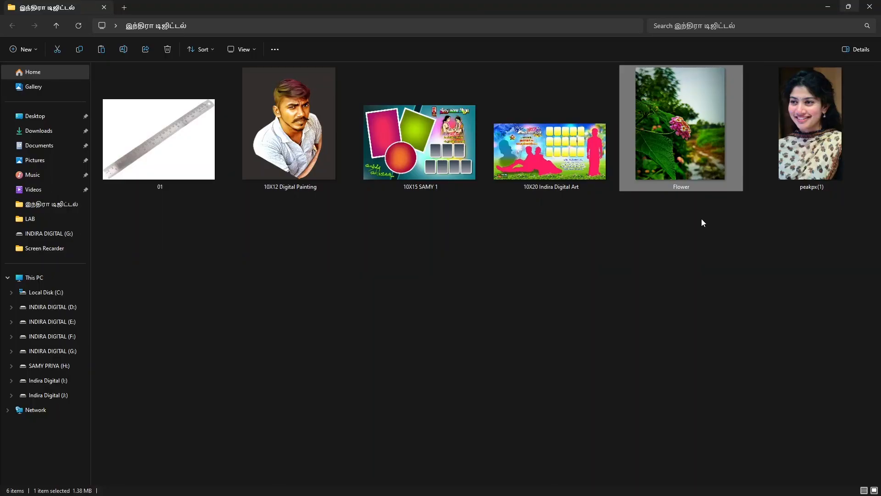
pyautogui.click(690, 228)
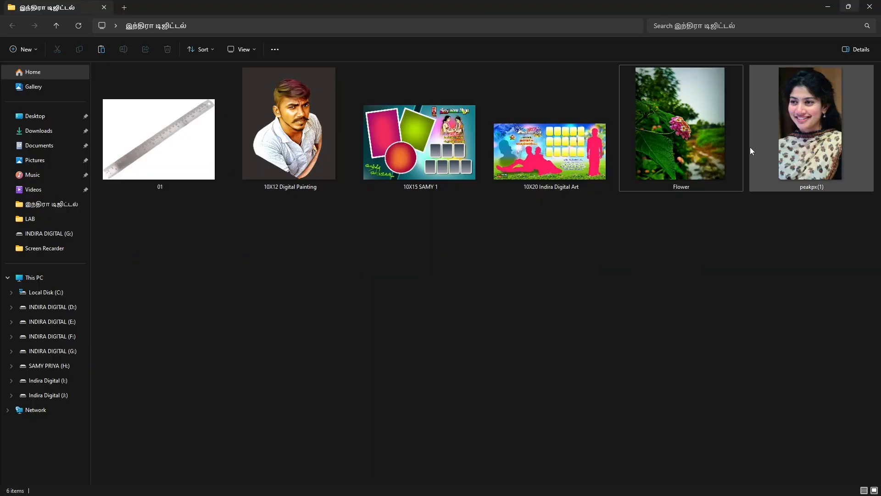
pyautogui.click(665, 137)
pyautogui.rightClick(666, 140)
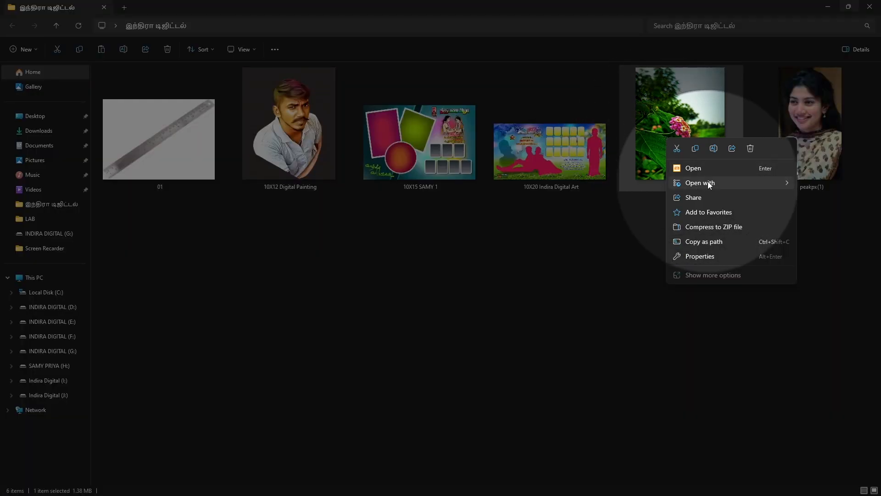
pyautogui.moveTo(715, 183)
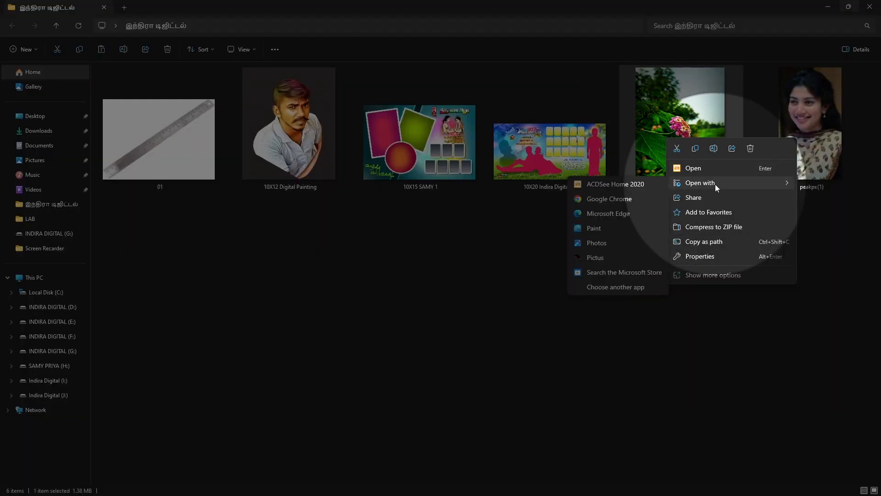
pyautogui.click(612, 228)
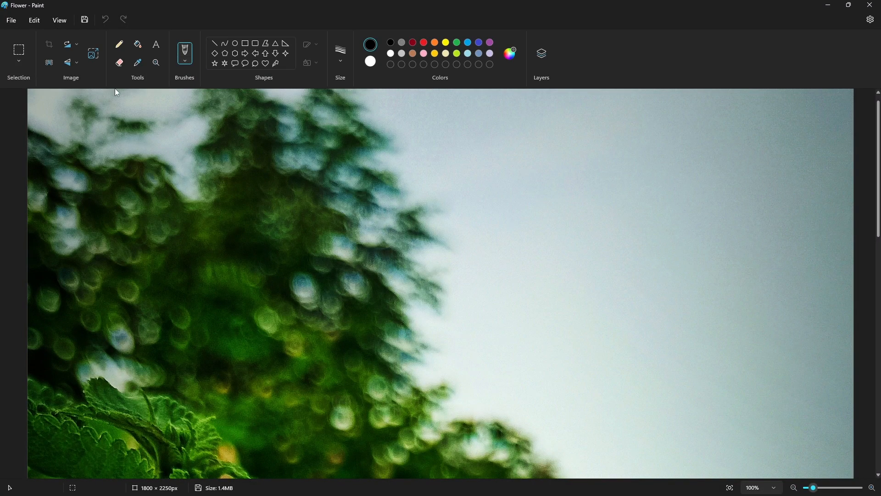
# Save the image as a JPEG named Flower in the same folder, and close Paint.
pyautogui.click(10, 21)
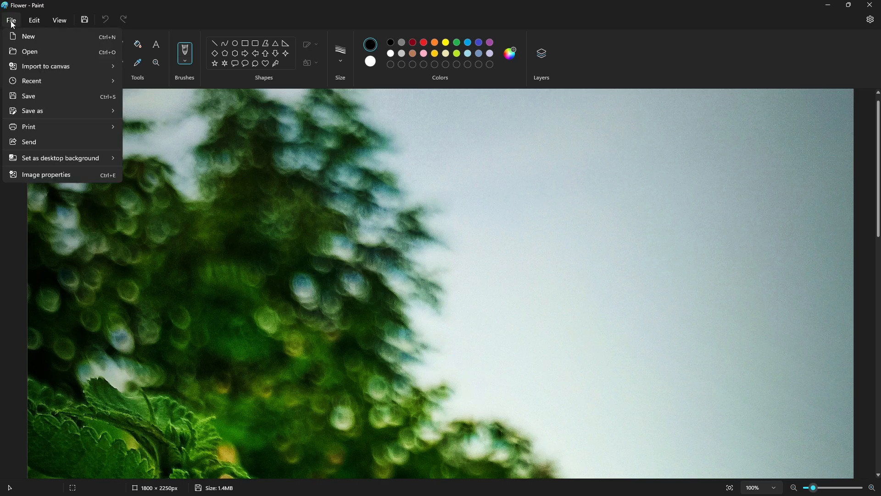
pyautogui.click(42, 92)
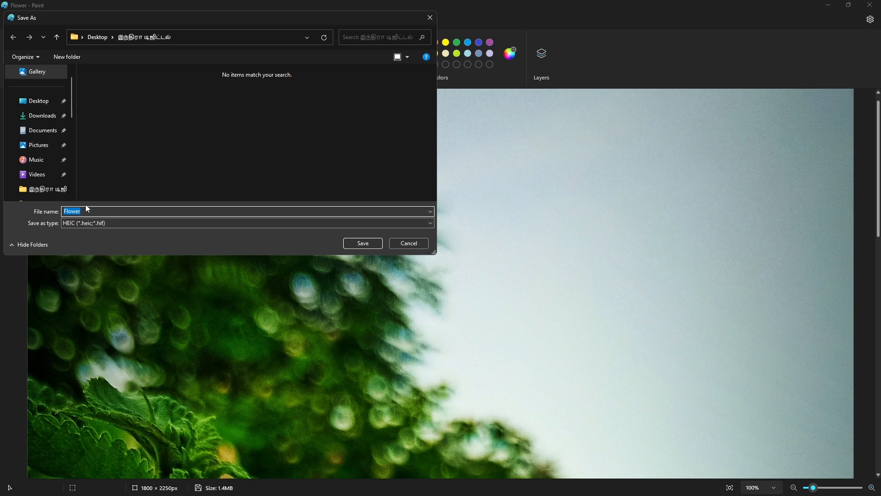
pyautogui.click(93, 224)
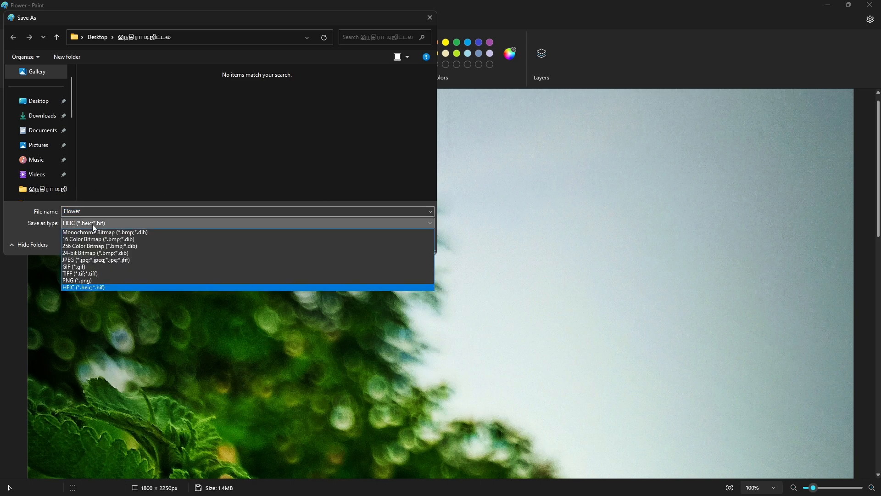
pyautogui.click(92, 260)
pyautogui.click(363, 243)
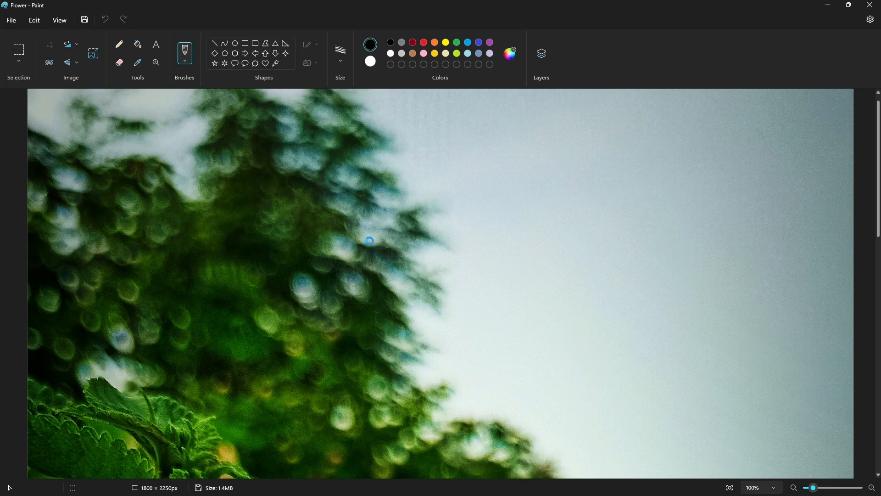
pyautogui.click(869, 5)
# Open the JPG version of Flower in Photoshop, and return to the image folder.
pyautogui.click(612, 240)
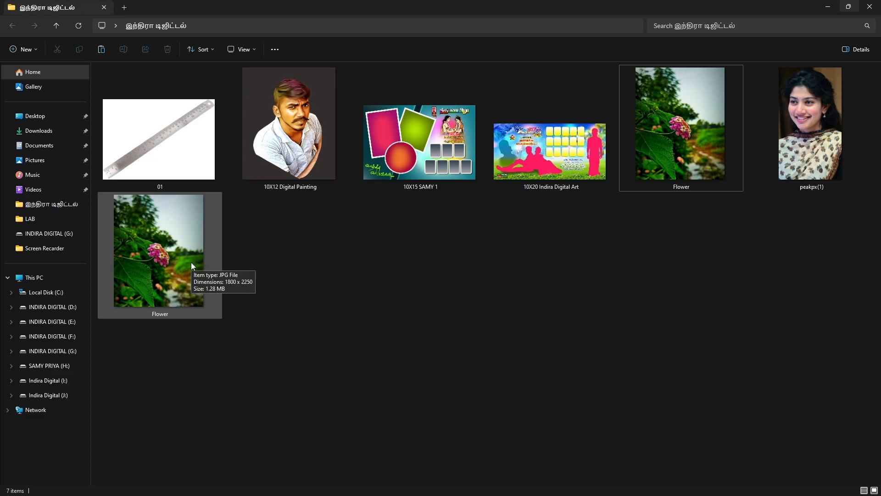
pyautogui.moveTo(191, 263)
pyautogui.mouseDown()
pyautogui.moveTo(465, 310)
pyautogui.moveTo(489, 296)
pyautogui.mouseUp()
pyautogui.hotkey('alt', 'Tab')
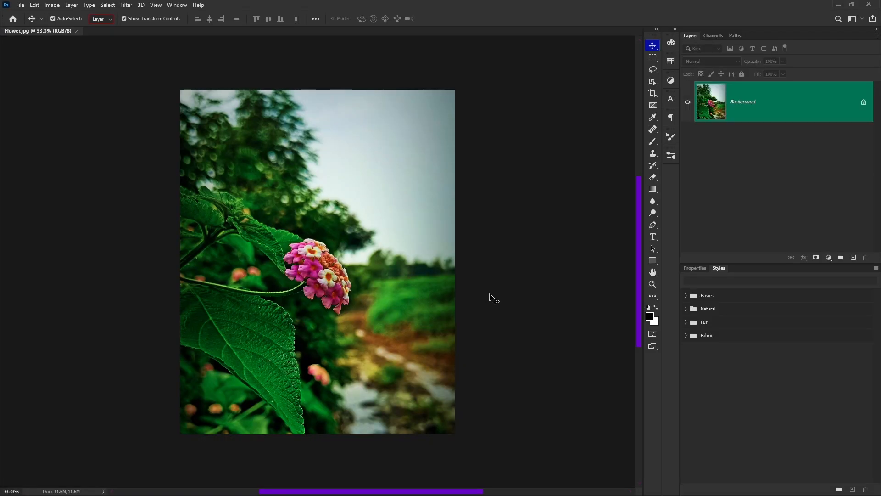
pyautogui.hotkey('alt', 'Tab')
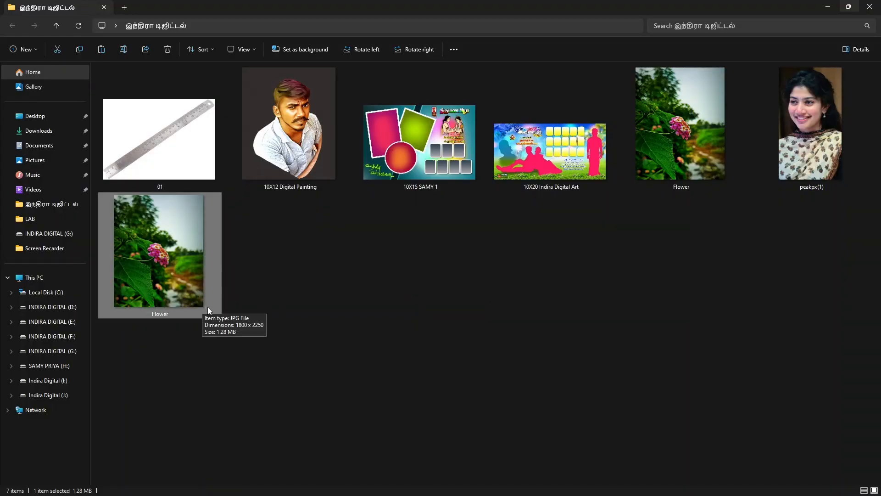
pyautogui.moveTo(687, 164)
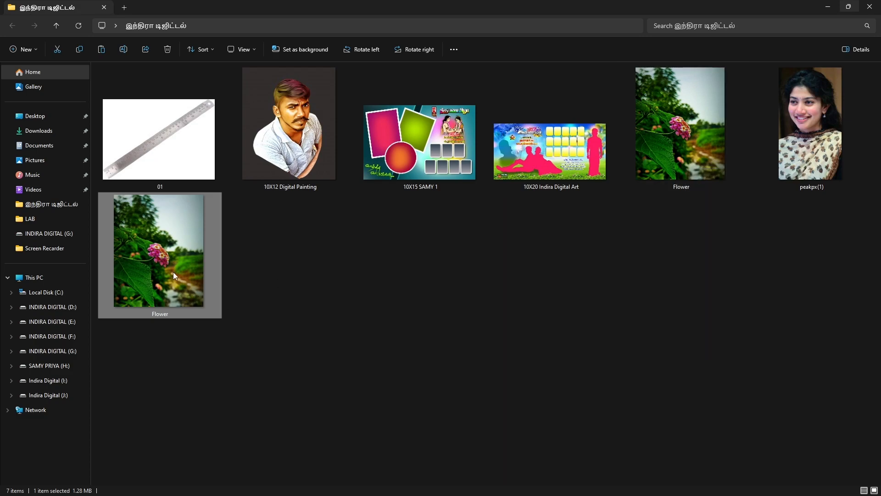
pyautogui.moveTo(174, 274)
# Open the 10X15 SAMY 1 design from the folder in Photoshop and deselect its active layer.
pyautogui.click(411, 484)
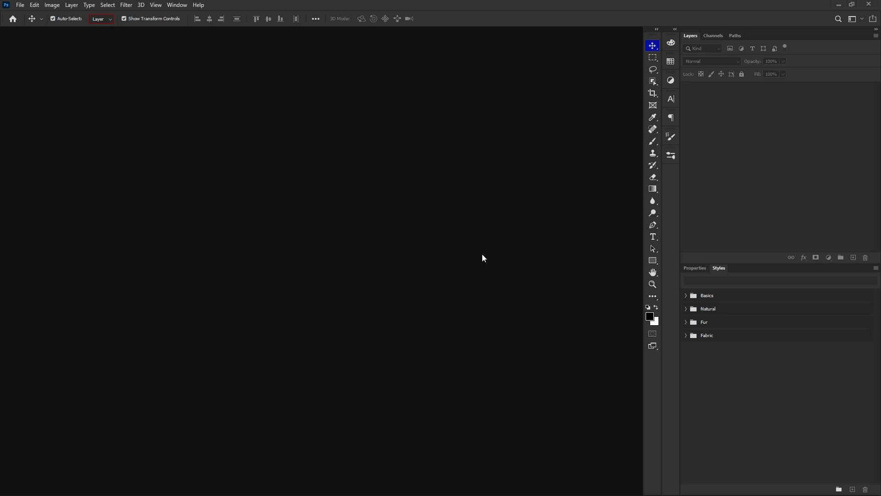
pyautogui.hotkey('alt', 'Tab')
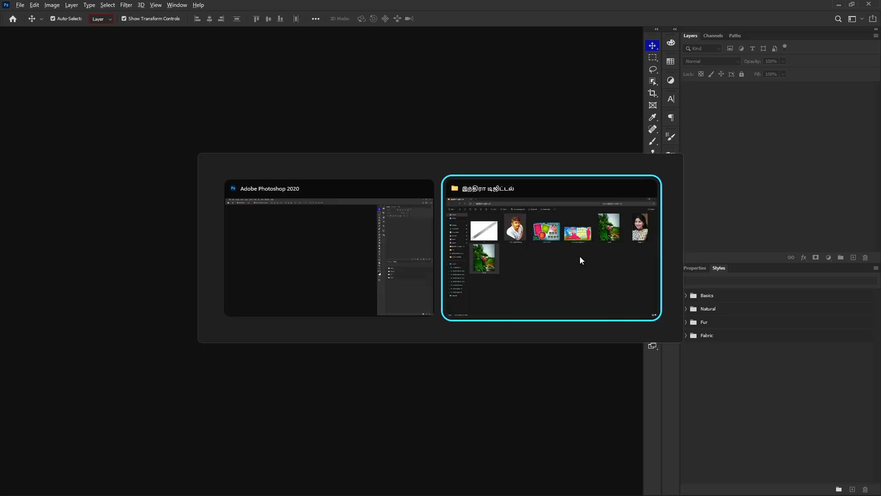
pyautogui.doubleClick(397, 161)
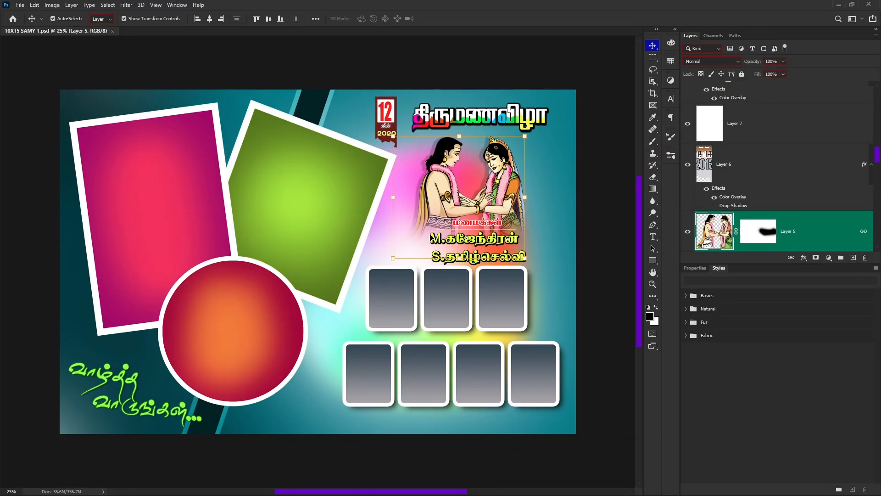
pyautogui.scroll(-1, 432, 238)
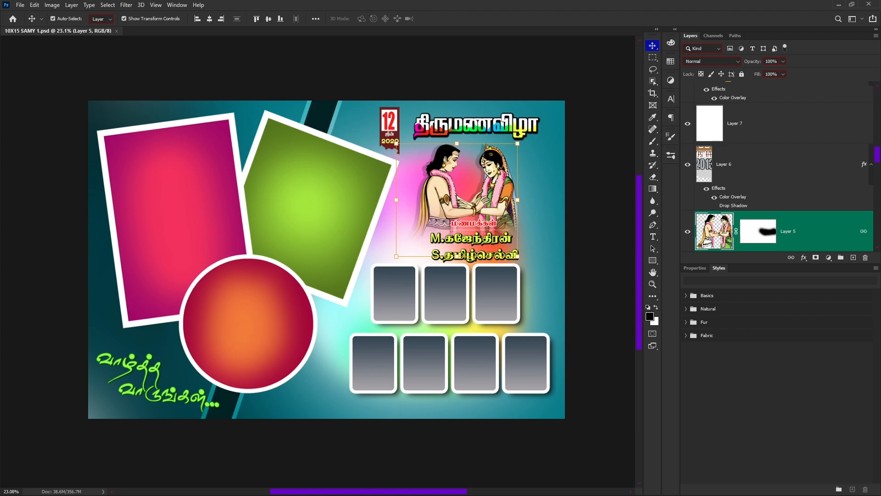
pyautogui.scroll(-1, 402, 437)
pyautogui.click(404, 436)
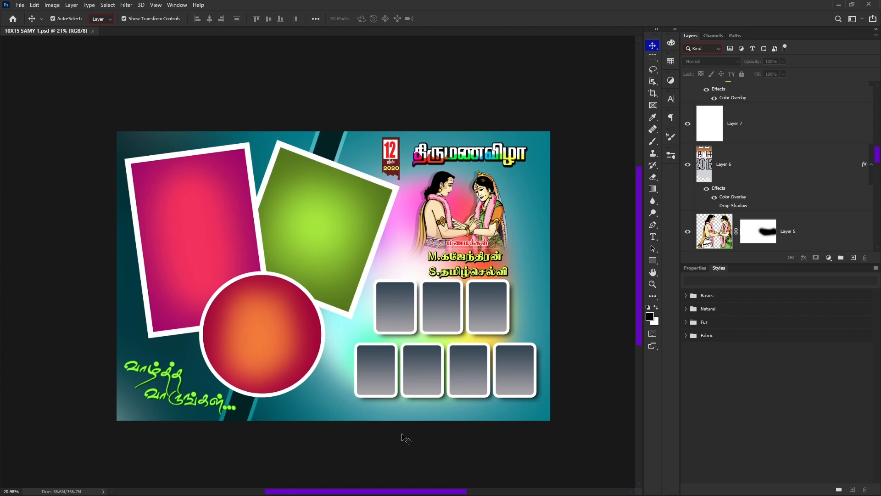
# Start saving the design under another format on the computer, and stop the cloud-or-computer choice from showing again.
pyautogui.click(20, 5)
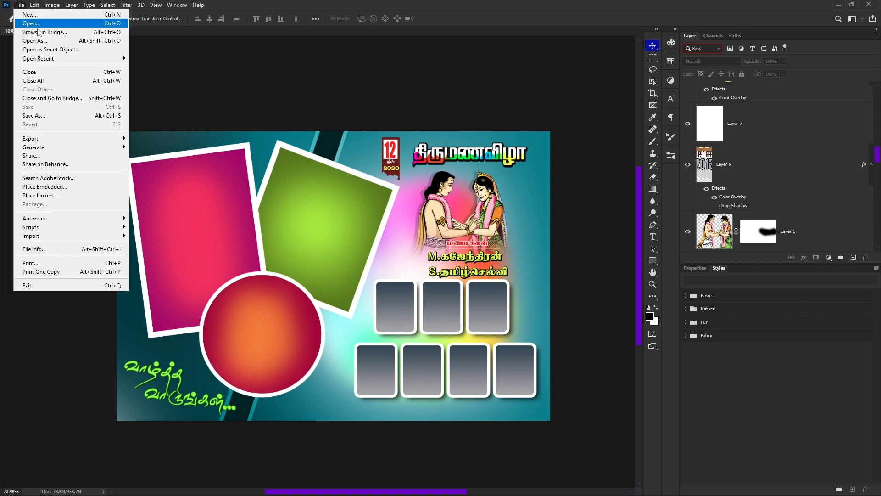
pyautogui.click(63, 115)
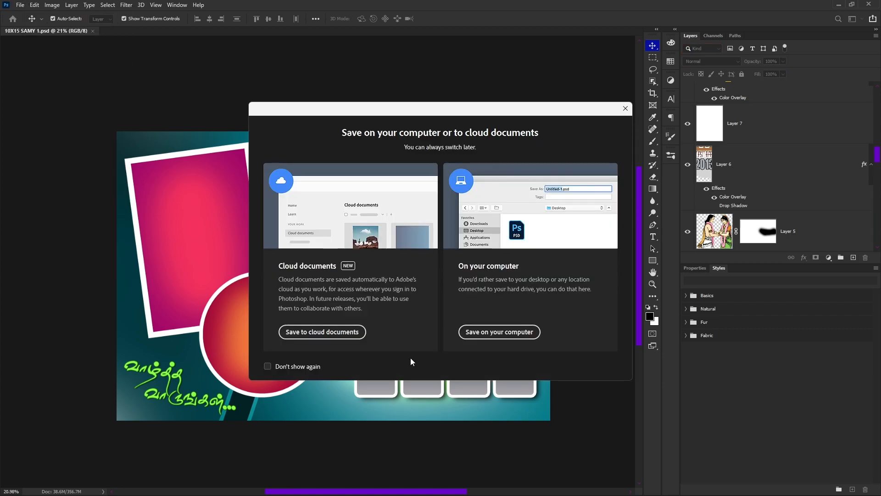
pyautogui.click(268, 366)
pyautogui.click(507, 333)
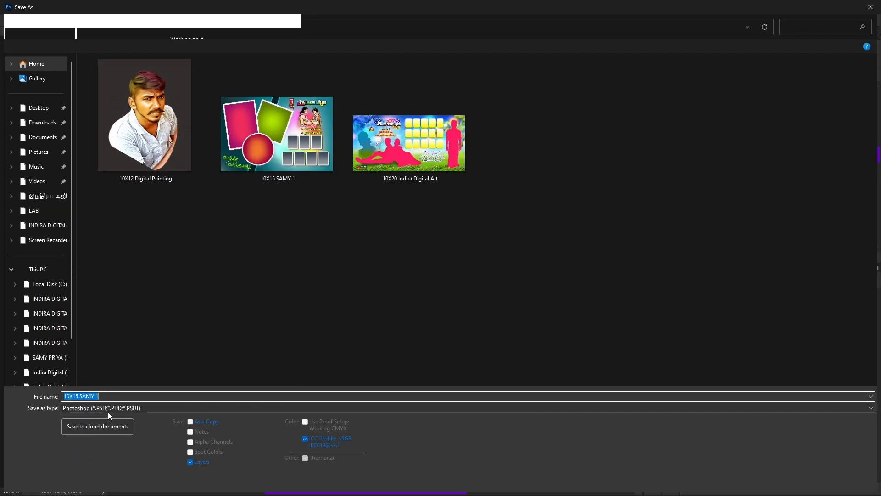
# Save 10X15 SAMY 1 in TIFF format with its layers included, accepting the larger file size.
pyautogui.click(109, 408)
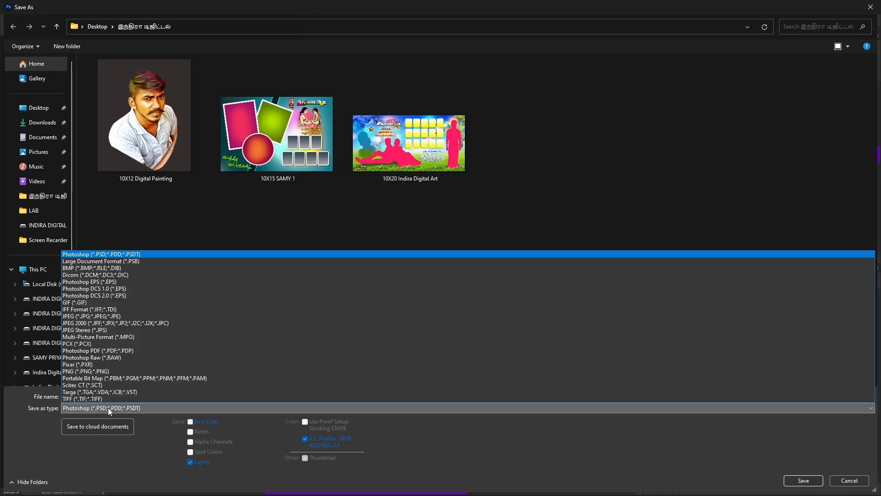
pyautogui.click(91, 393)
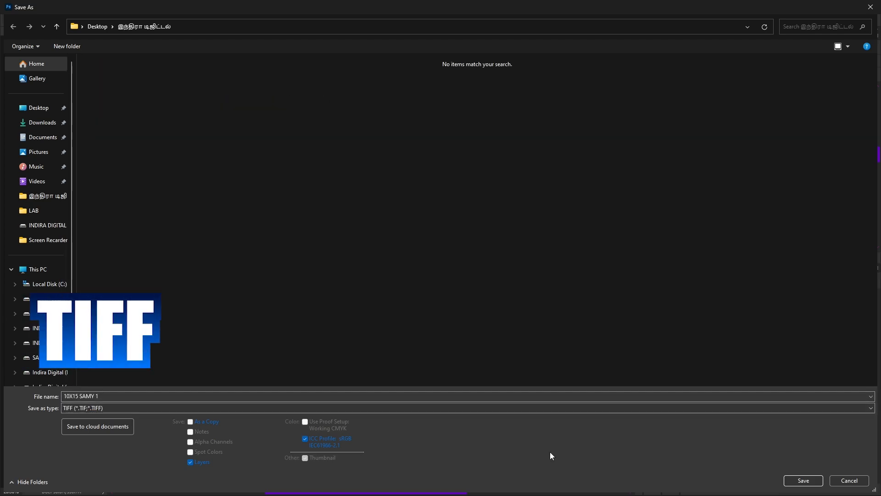
pyautogui.click(789, 480)
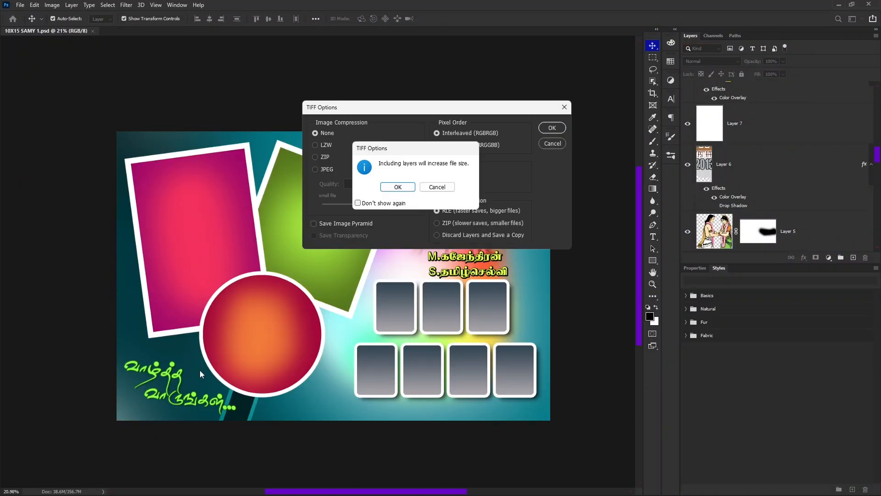
pyautogui.click(399, 185)
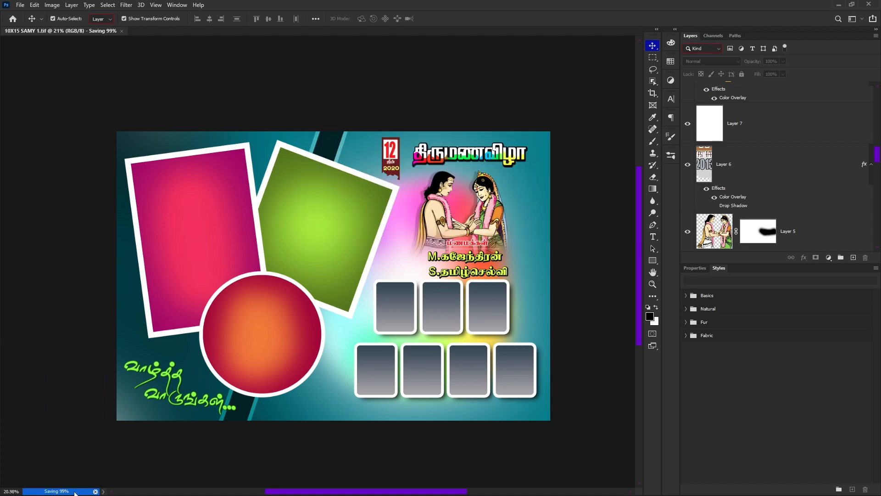
# Switch to the image folder, refresh it, and select the TIFF version of 10X15 SAMY 1.
pyautogui.hotkey('alt', 'Tab')
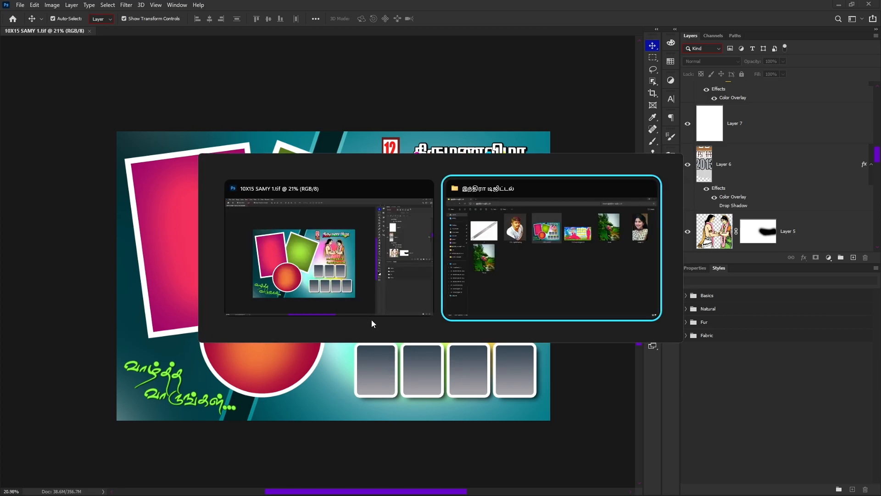
pyautogui.rightClick(421, 260)
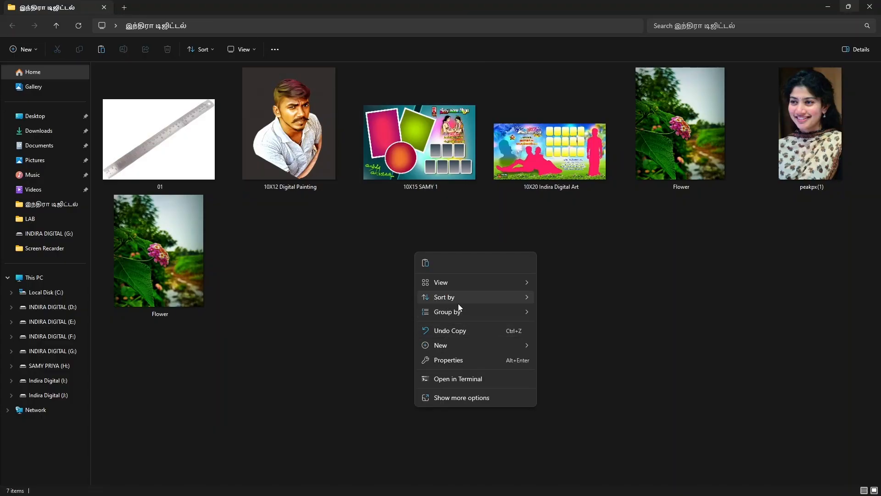
pyautogui.click(448, 396)
pyautogui.click(452, 288)
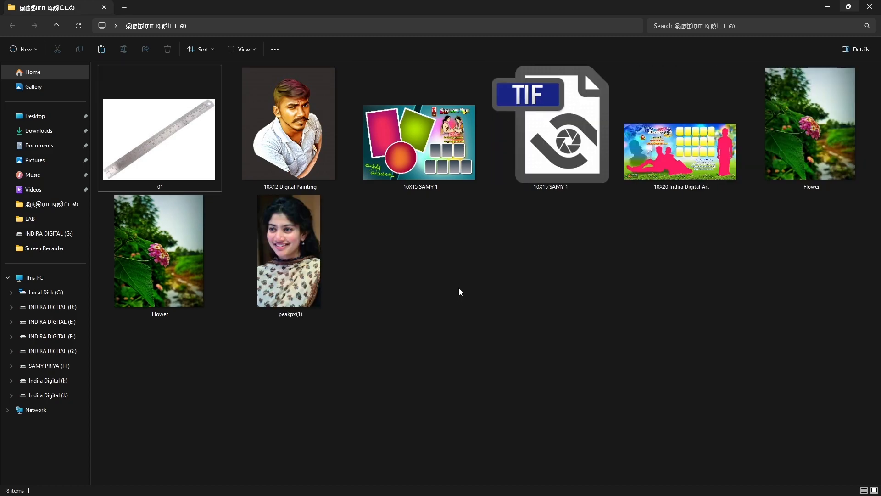
pyautogui.click(558, 129)
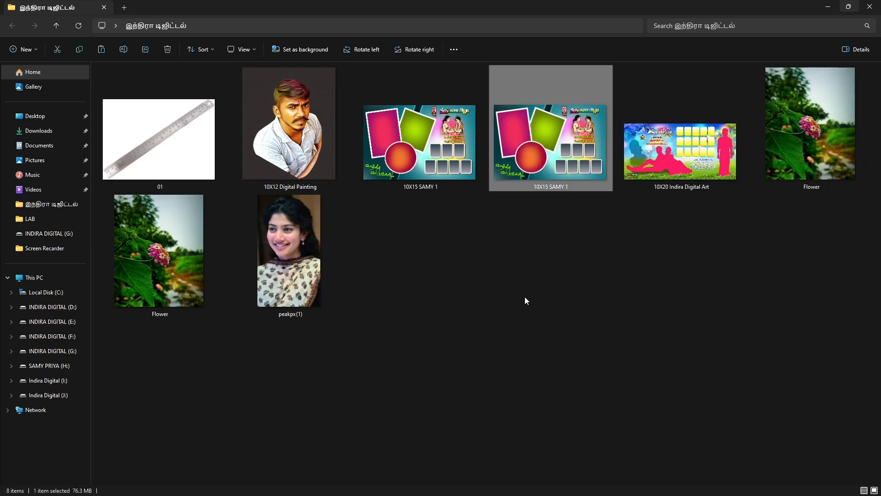
# Return to Photoshop, close the 10X15 SAMY 1 TIFF design, and view the new document options without creating a document.
pyautogui.hotkey('alt', 'Tab')
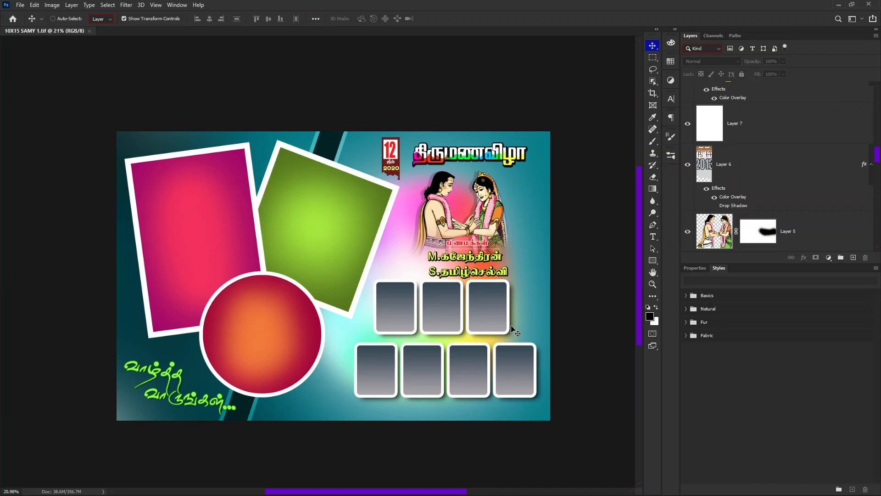
pyautogui.hotkey('ctrl', 'w')
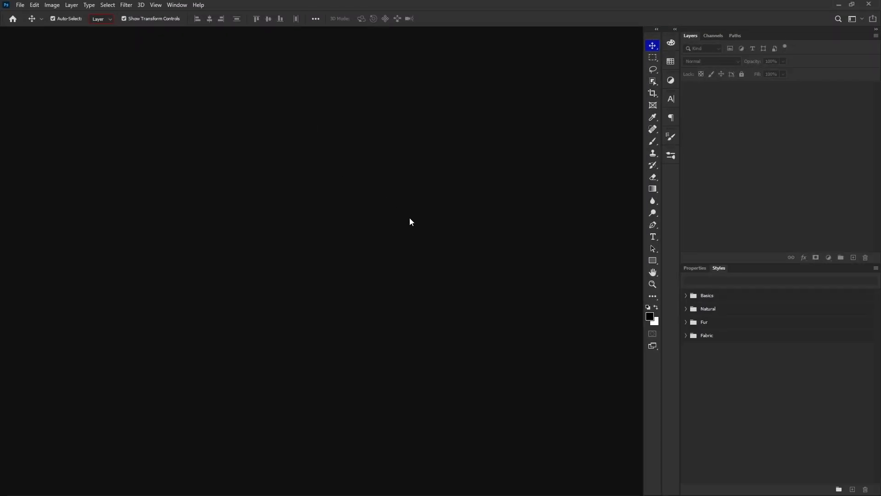
pyautogui.hotkey('ctrl', 'n')
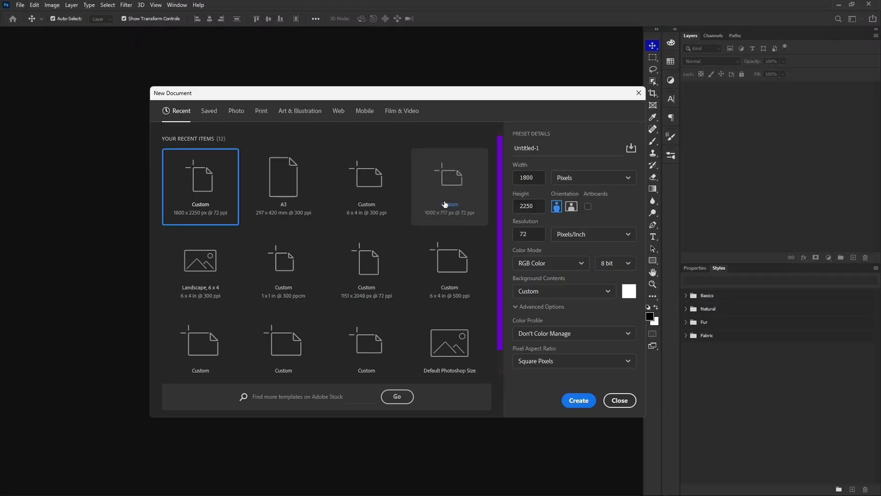
pyautogui.click(620, 401)
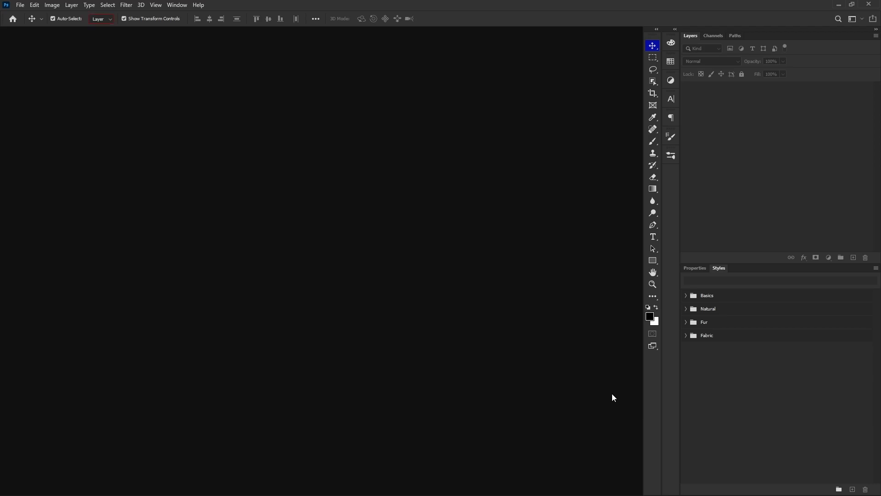
# Switch to the image folder and open the 10X12 Digital Painting design in Photoshop, framing the man's face.
pyautogui.hotkey('alt', 'Tab')
pyautogui.doubleClick(290, 136)
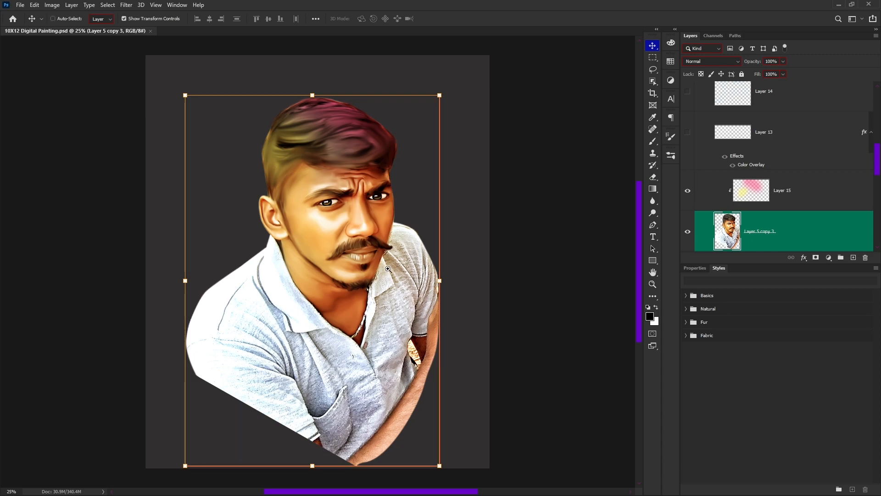
pyautogui.scroll(2, 363, 235)
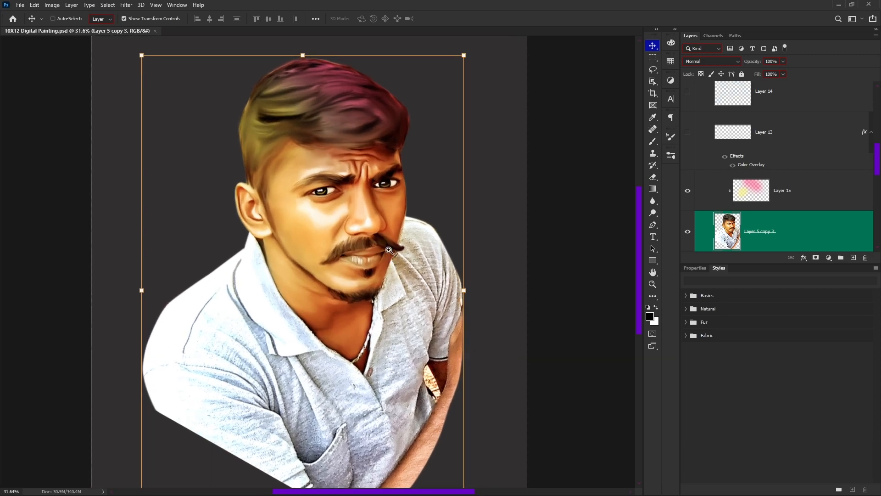
pyautogui.scroll(5, 400, 259)
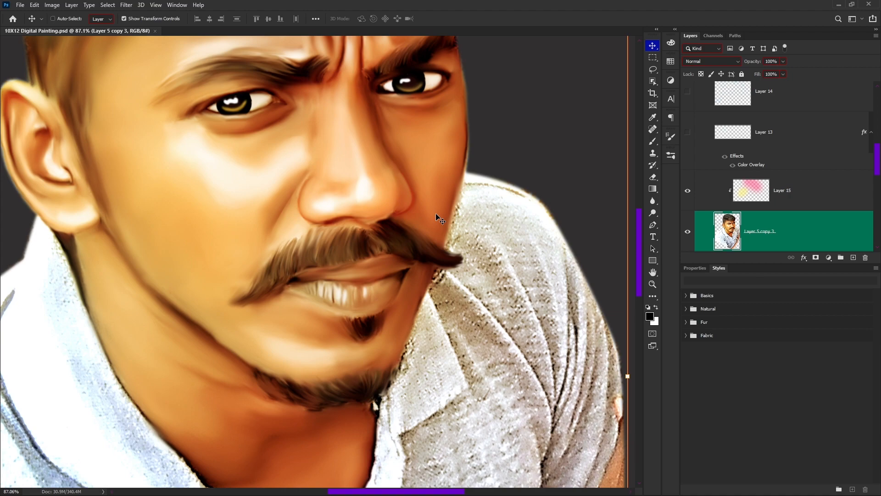
# Activate the Brush tool and turn off its pen pressure overrides for size and opacity.
pyautogui.click(672, 137)
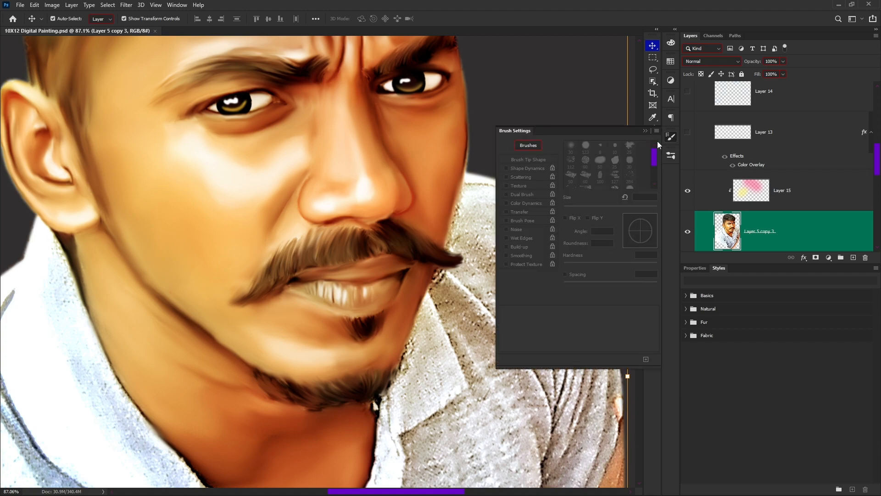
pyautogui.click(671, 141)
pyautogui.press('b')
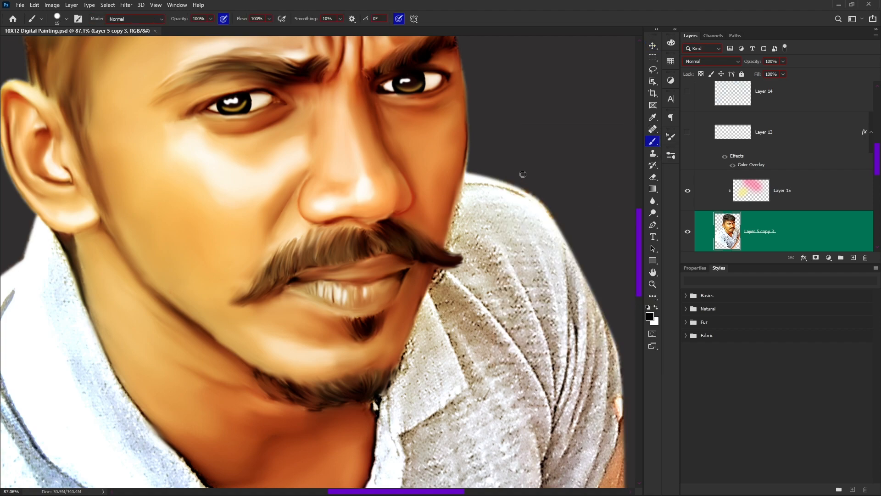
pyautogui.click(398, 18)
pyautogui.click(223, 18)
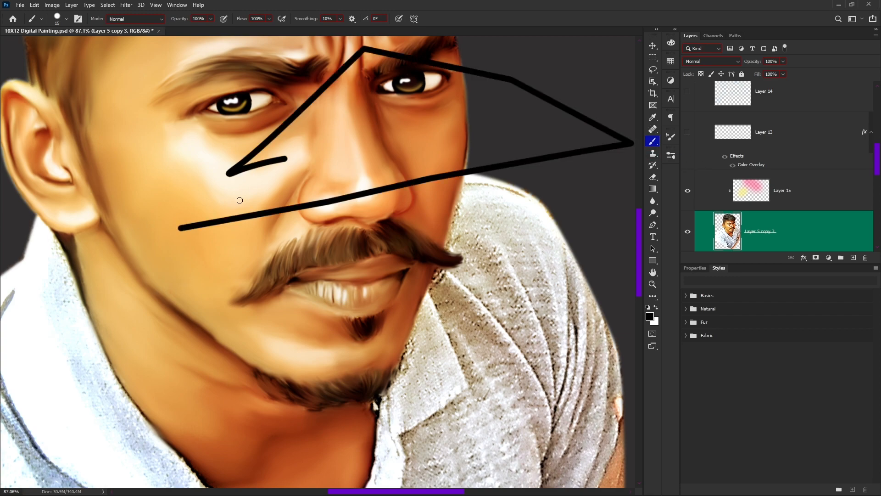
# Try several black brush strokes across the man's cheek without pressure control, undoing each one.
pyautogui.moveTo(125, 229); pyautogui.dragTo(253, 161)
pyautogui.hotkey('ctrl', 'z')
pyautogui.moveTo(178, 247); pyautogui.dragTo(236, 186)
pyautogui.hotkey('ctrl', 'z')
pyautogui.moveTo(183, 238); pyautogui.dragTo(236, 179)
pyautogui.hotkey('ctrl', 'z')
pyautogui.moveTo(172, 255); pyautogui.dragTo(202, 203)
pyautogui.hotkey('ctrl', 'z')
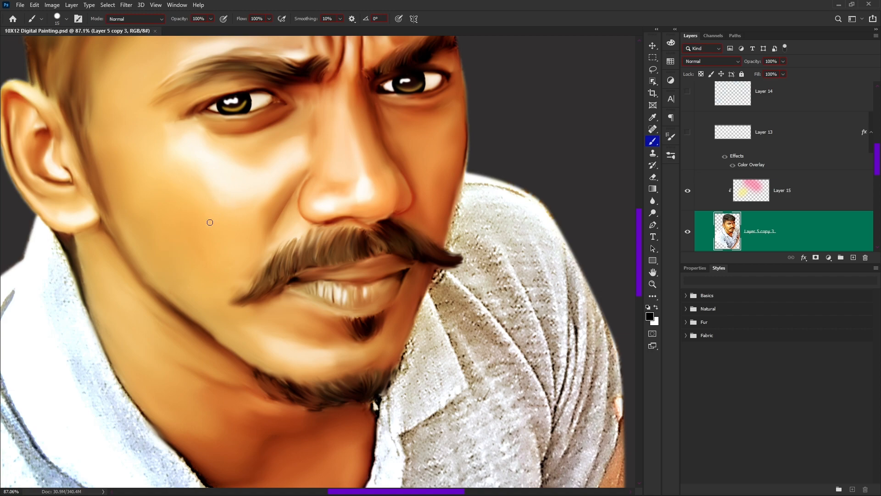
pyautogui.moveTo(189, 269); pyautogui.dragTo(228, 213)
pyautogui.hotkey('ctrl', 'z')
# Enable Shape Dynamics for the brush and set both the Size Jitter and Transfer Opacity Jitter controls to Pen Pressure.
pyautogui.click(671, 138)
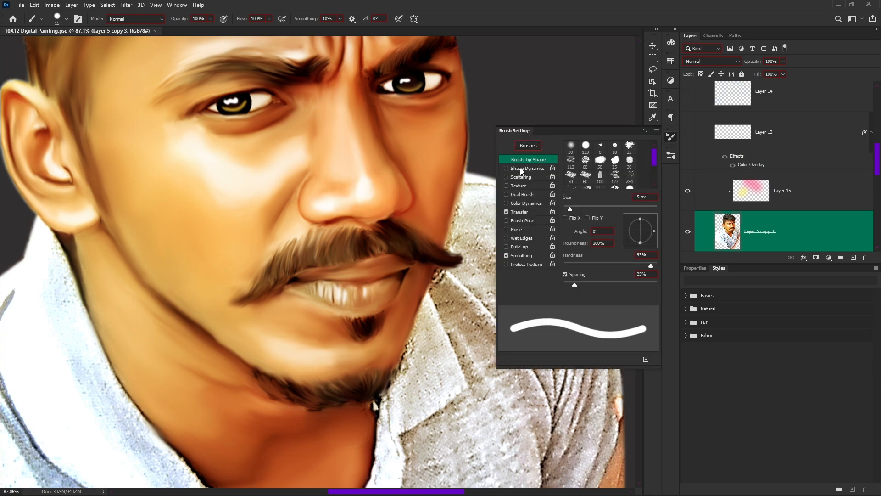
pyautogui.click(519, 167)
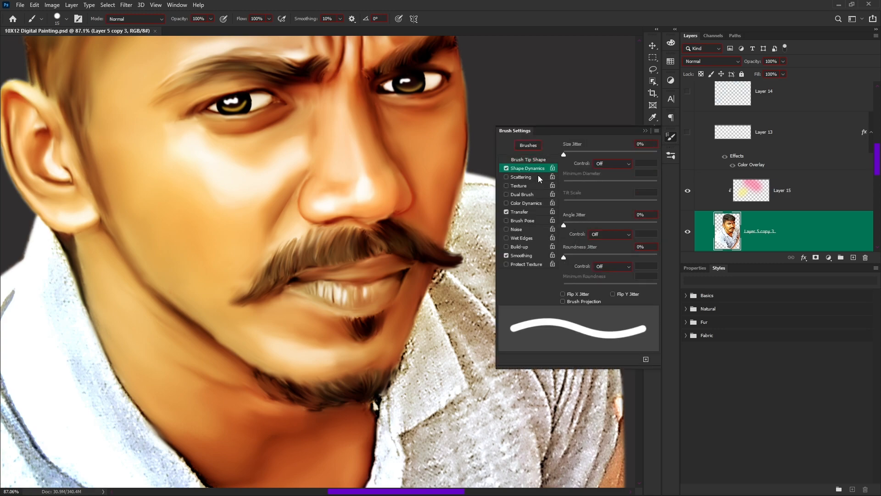
pyautogui.click(618, 166)
pyautogui.click(615, 194)
pyautogui.click(520, 211)
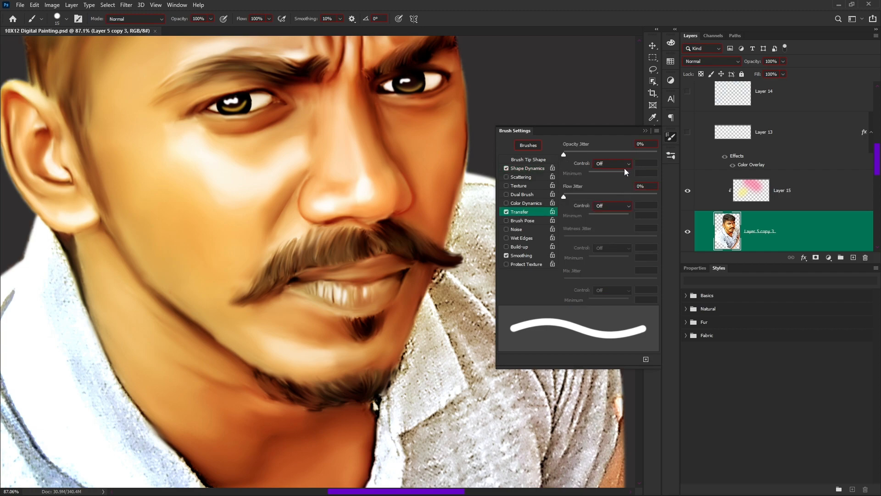
pyautogui.click(614, 165)
pyautogui.click(616, 194)
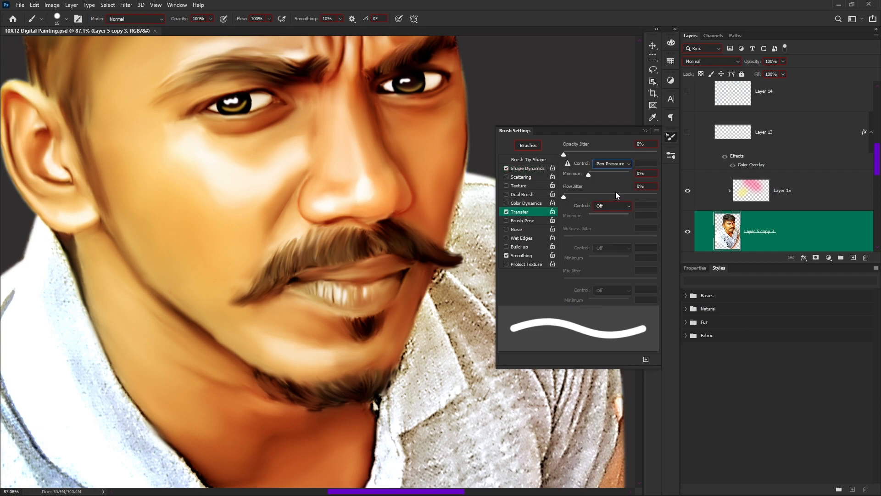
pyautogui.click(524, 168)
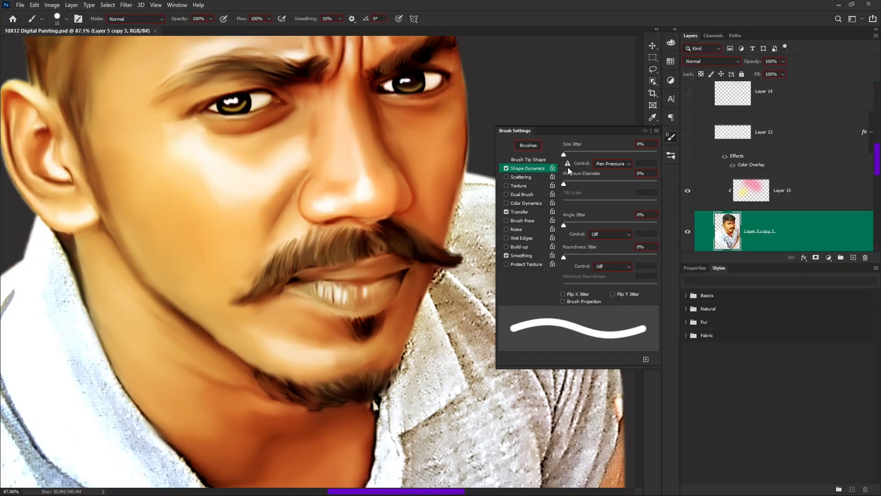
# Test the pen pressure brush settings with strokes on the cheek, undoing each stroke.
pyautogui.moveTo(199, 258)
pyautogui.mouseDown()
pyautogui.moveTo(229, 220)
pyautogui.moveTo(272, 203)
pyautogui.mouseUp()
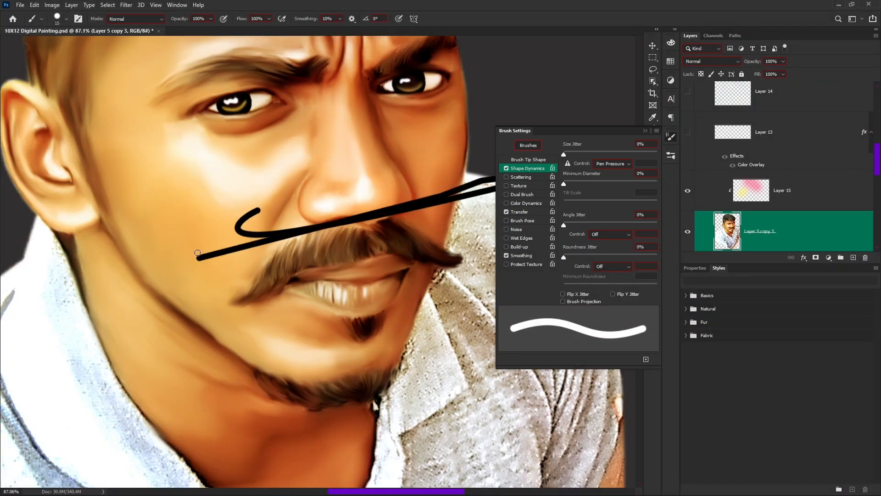
pyautogui.hotkey('ctrl', 'z')
pyautogui.moveTo(193, 265); pyautogui.dragTo(255, 188)
pyautogui.hotkey('ctrl', 'z')
pyautogui.moveTo(210, 269)
pyautogui.mouseDown()
pyautogui.moveTo(256, 197)
pyautogui.moveTo(285, 188)
pyautogui.mouseUp()
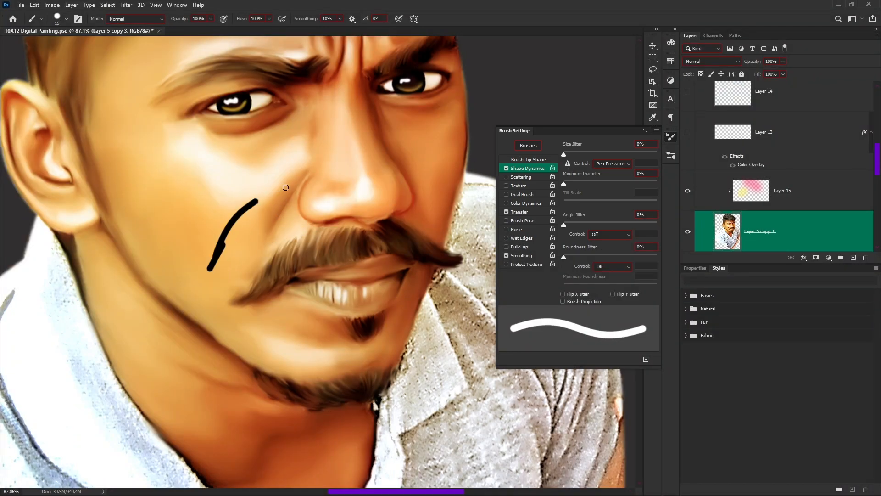
pyautogui.hotkey('ctrl', 'z')
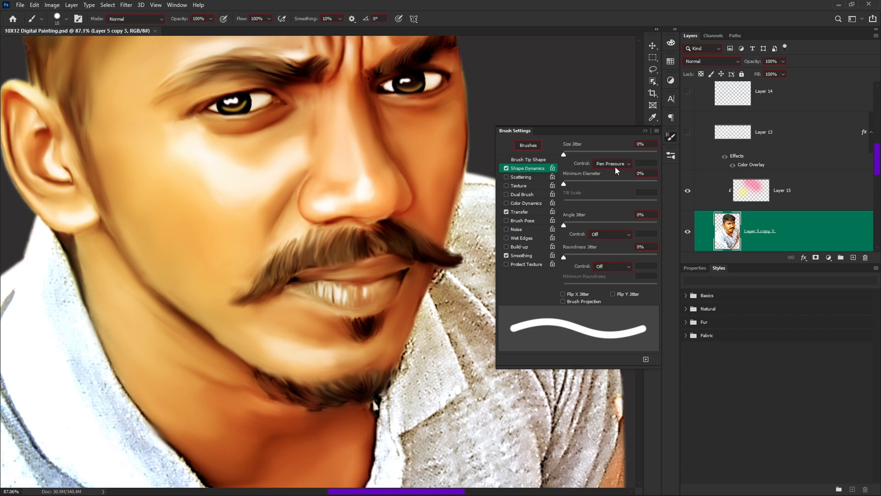
# Review the brush's Transfer settings and its stroke preview, then hide the brush settings.
pyautogui.click(521, 212)
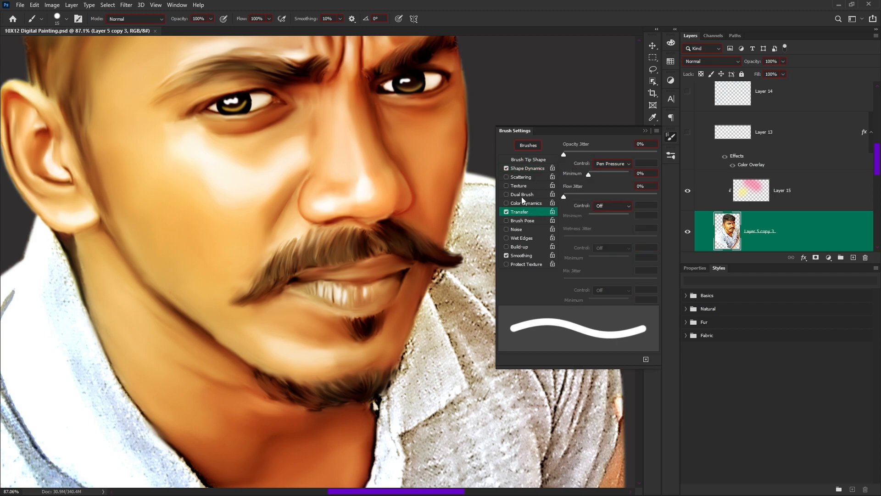
pyautogui.click(670, 138)
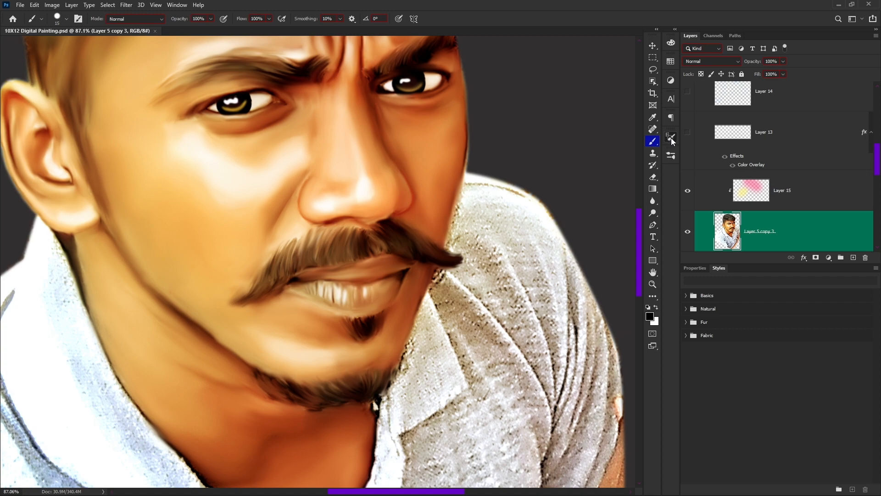
pyautogui.click(671, 138)
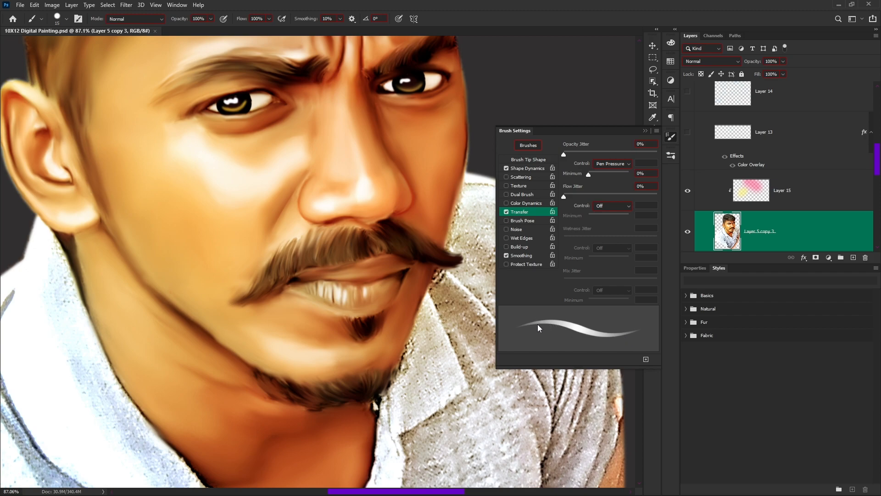
pyautogui.click(671, 137)
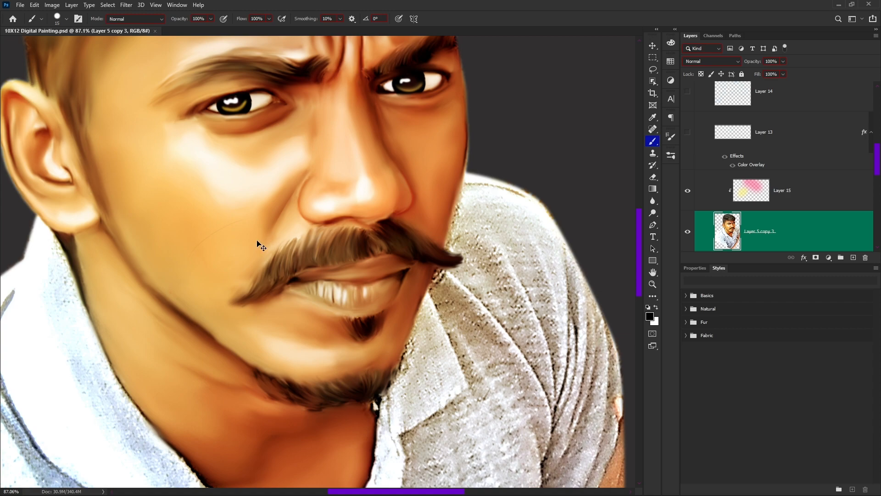
# Test long curved pressure-sensitive strokes from the jaw towards the nose, undoing each stroke.
pyautogui.moveTo(182, 279); pyautogui.dragTo(271, 214)
pyautogui.hotkey('ctrl', 'z')
pyautogui.moveTo(184, 278)
pyautogui.mouseDown()
pyautogui.moveTo(219, 228)
pyautogui.moveTo(296, 192)
pyautogui.mouseUp()
pyautogui.hotkey('ctrl', 'z')
pyautogui.moveTo(167, 265); pyautogui.dragTo(285, 198)
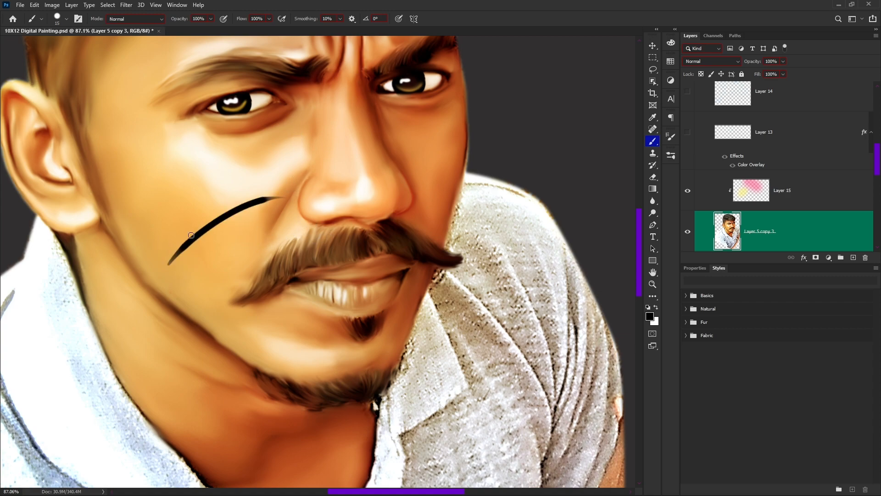
pyautogui.hotkey('ctrl', 'z')
# Paint a group of thin, tapered curved hair strokes on the man's cheek beside the moustache.
pyautogui.moveTo(193, 261)
pyautogui.mouseDown()
pyautogui.moveTo(187, 296)
pyautogui.moveTo(252, 205)
pyautogui.moveTo(223, 211)
pyautogui.mouseUp()
pyautogui.moveTo(175, 275); pyautogui.dragTo(231, 194)
pyautogui.moveTo(164, 257); pyautogui.dragTo(214, 192)
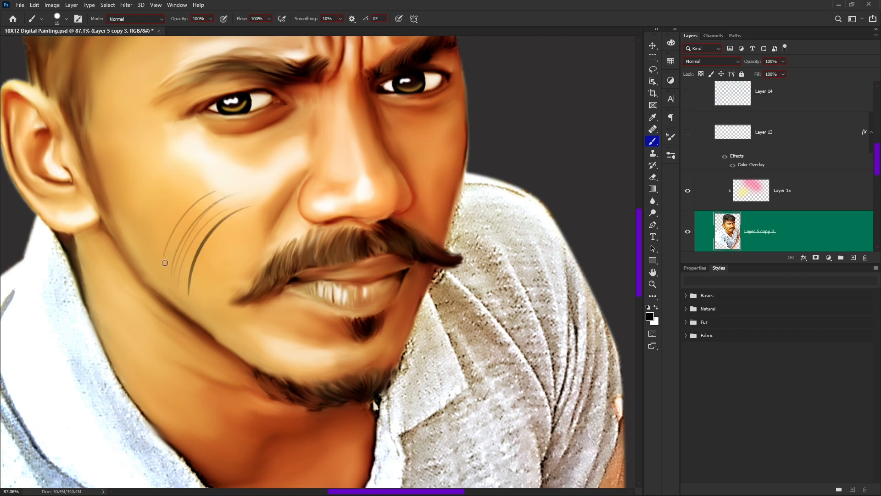
pyautogui.scroll(8, 197, 232)
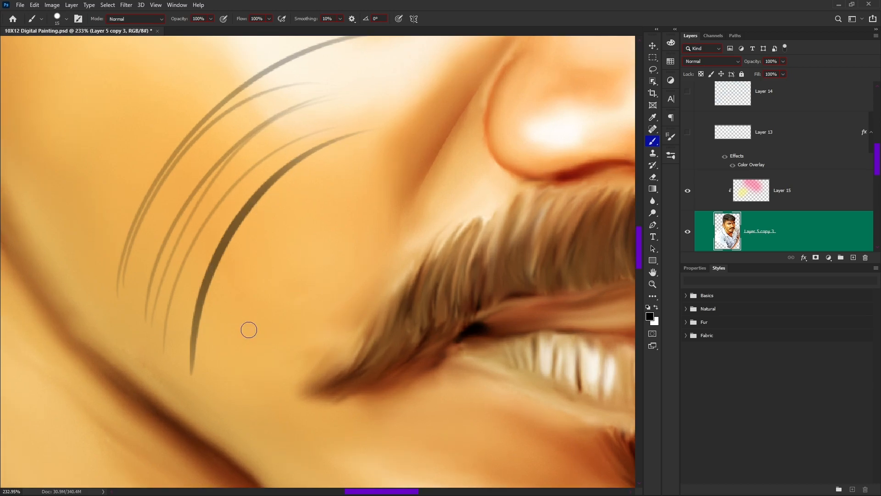
pyautogui.moveTo(251, 329); pyautogui.dragTo(363, 217)
pyautogui.moveTo(279, 363); pyautogui.dragTo(391, 240)
# Paint fine black hair strokes through both halves of the moustache with the pressure-sensitive brush.
pyautogui.moveTo(403, 142); pyautogui.dragTo(417, 277)
pyautogui.moveTo(441, 309)
pyautogui.mouseDown()
pyautogui.moveTo(260, 323)
pyautogui.moveTo(382, 307)
pyautogui.mouseUp()
pyautogui.moveTo(397, 212); pyautogui.dragTo(357, 283)
pyautogui.moveTo(363, 211); pyautogui.dragTo(324, 281)
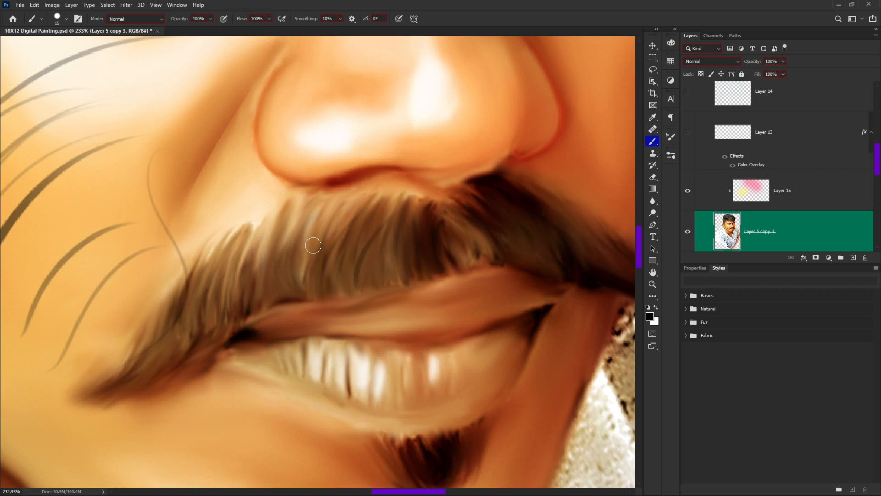
pyautogui.moveTo(280, 223)
pyautogui.mouseDown()
pyautogui.moveTo(266, 286)
pyautogui.moveTo(275, 210)
pyautogui.moveTo(249, 302)
pyautogui.mouseUp()
pyautogui.moveTo(242, 239)
pyautogui.mouseDown()
pyautogui.moveTo(228, 315)
pyautogui.moveTo(209, 326)
pyautogui.mouseUp()
pyautogui.moveTo(311, 279); pyautogui.dragTo(212, 328)
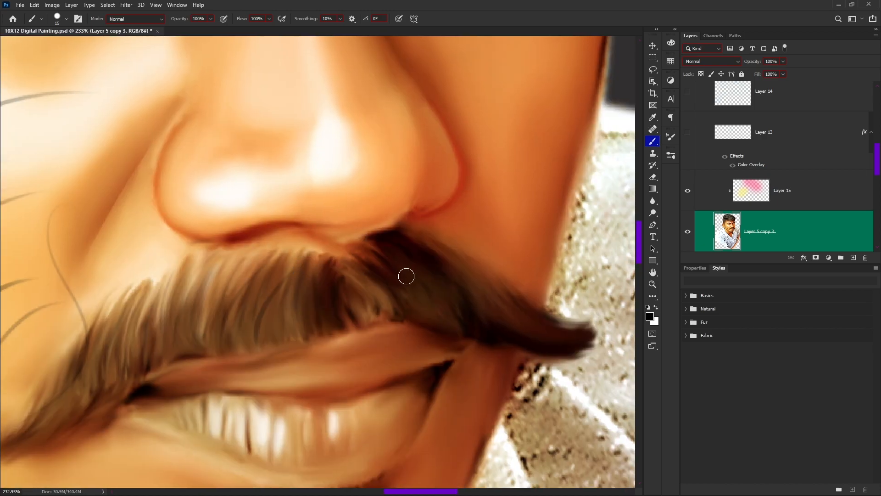
pyautogui.moveTo(367, 279); pyautogui.dragTo(390, 309)
pyautogui.moveTo(471, 271)
pyautogui.mouseDown()
pyautogui.moveTo(483, 300)
pyautogui.moveTo(501, 303)
pyautogui.mouseUp()
# Add more fine hair strokes along the moustache from beneath the nose to its tip on the marked cheek.
pyautogui.moveTo(333, 259); pyautogui.dragTo(498, 236)
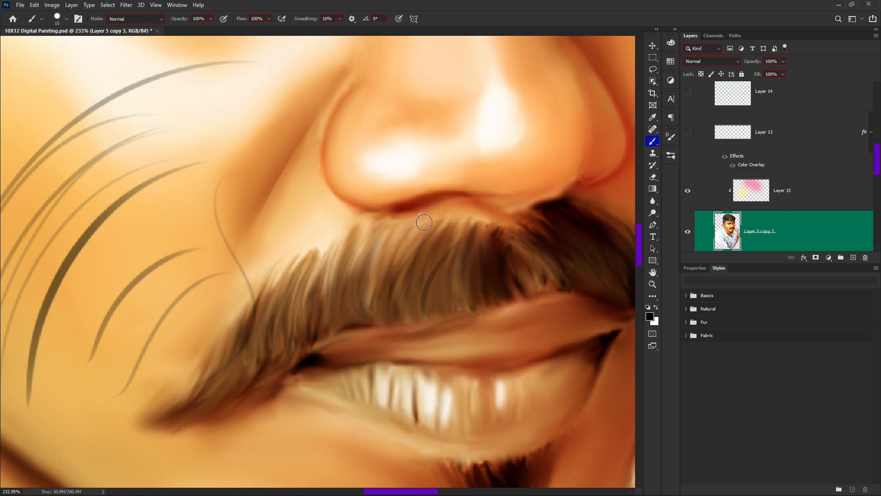
pyautogui.moveTo(416, 231); pyautogui.dragTo(372, 294)
pyautogui.moveTo(370, 236); pyautogui.dragTo(342, 299)
pyautogui.moveTo(341, 254); pyautogui.dragTo(317, 321)
pyautogui.moveTo(314, 274); pyautogui.dragTo(291, 334)
pyautogui.moveTo(305, 262); pyautogui.dragTo(283, 274)
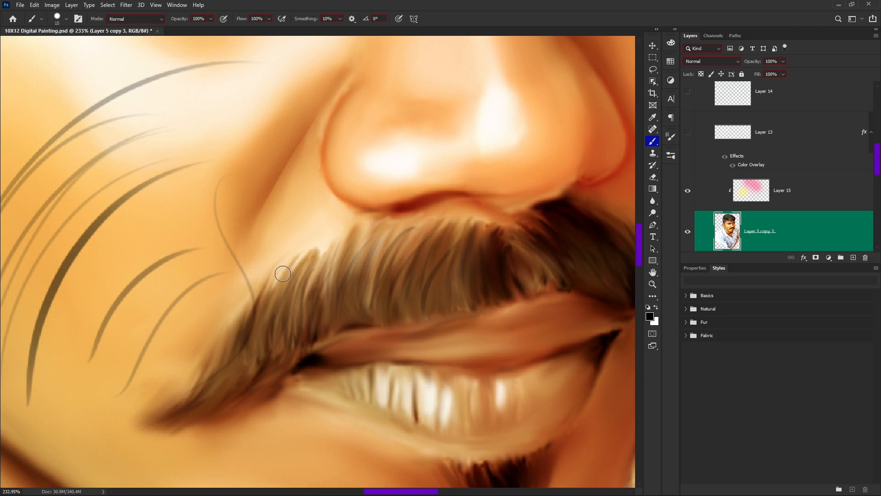
pyautogui.moveTo(269, 303)
pyautogui.mouseDown()
pyautogui.moveTo(259, 369)
pyautogui.moveTo(251, 372)
pyautogui.mouseUp()
pyautogui.moveTo(314, 315); pyautogui.dragTo(280, 314)
# Paint fine tapered hair strokes along the eyebrow nearest the visible ear, from its outer end to the brow centre.
pyautogui.moveTo(290, 185); pyautogui.dragTo(411, 347)
pyautogui.moveTo(317, 224); pyautogui.dragTo(339, 257)
pyautogui.moveTo(257, 344); pyautogui.dragTo(355, 282)
pyautogui.hotkey('ctrl', 'z')
pyautogui.moveTo(258, 336); pyautogui.dragTo(411, 261)
pyautogui.moveTo(256, 316); pyautogui.dragTo(368, 276)
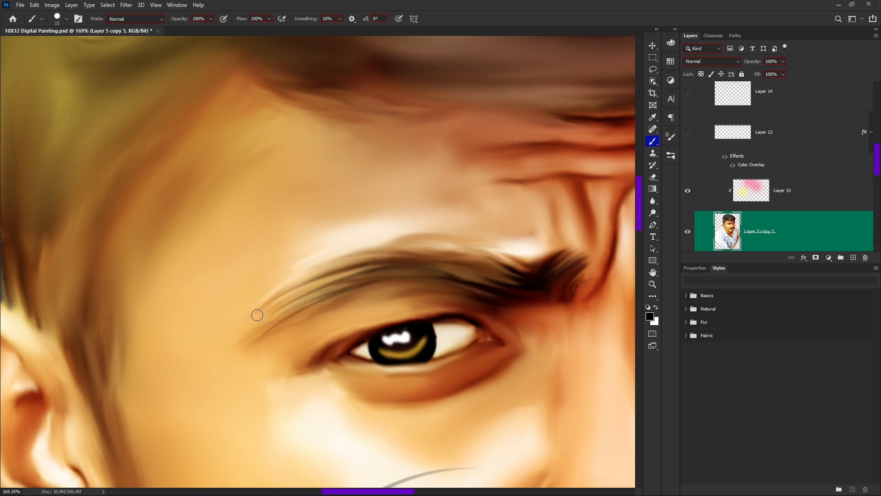
pyautogui.moveTo(311, 290); pyautogui.dragTo(436, 259)
pyautogui.moveTo(329, 267); pyautogui.dragTo(446, 253)
pyautogui.moveTo(384, 255); pyautogui.dragTo(480, 249)
pyautogui.moveTo(467, 242)
pyautogui.mouseDown()
pyautogui.moveTo(369, 256)
pyautogui.moveTo(495, 248)
pyautogui.mouseUp()
pyautogui.moveTo(321, 263); pyautogui.dragTo(508, 250)
pyautogui.moveTo(541, 254)
pyautogui.mouseDown()
pyautogui.moveTo(394, 247)
pyautogui.moveTo(342, 258)
pyautogui.moveTo(494, 251)
pyautogui.mouseUp()
pyautogui.moveTo(541, 271)
pyautogui.mouseDown()
pyautogui.moveTo(401, 250)
pyautogui.moveTo(555, 273)
pyautogui.mouseUp()
pyautogui.moveTo(376, 270); pyautogui.dragTo(539, 289)
pyautogui.moveTo(354, 286); pyautogui.dragTo(530, 289)
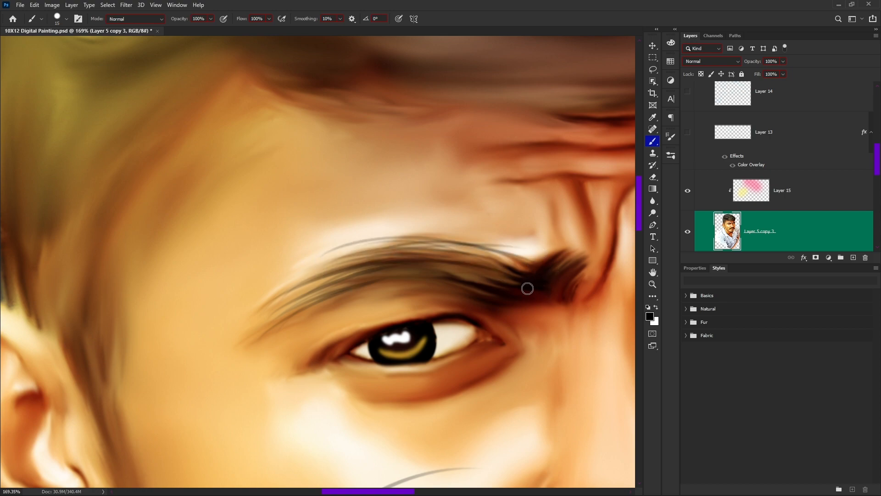
pyautogui.moveTo(320, 298); pyautogui.dragTo(501, 275)
pyautogui.moveTo(411, 275)
pyautogui.mouseDown()
pyautogui.moveTo(262, 335)
pyautogui.moveTo(418, 245)
pyautogui.mouseUp()
# Add fine hair strokes to the eyebrow farther from the visible ear, finishing with the Move tool active.
pyautogui.moveTo(271, 298)
pyautogui.mouseDown()
pyautogui.moveTo(390, 250)
pyautogui.moveTo(323, 248)
pyautogui.moveTo(320, 219)
pyautogui.mouseUp()
pyautogui.moveTo(435, 154); pyautogui.dragTo(439, 252)
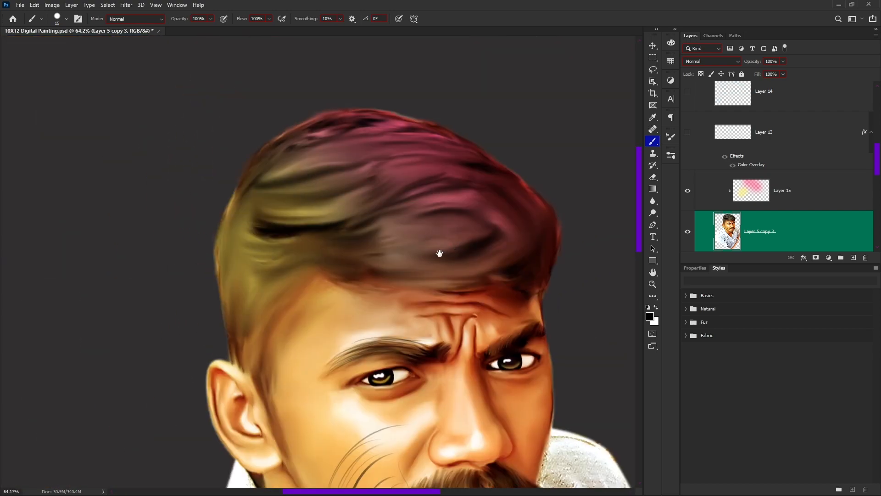
pyautogui.moveTo(435, 306); pyautogui.dragTo(464, 309)
pyautogui.moveTo(403, 236); pyautogui.dragTo(359, 264)
pyautogui.moveTo(473, 310); pyautogui.dragTo(347, 326)
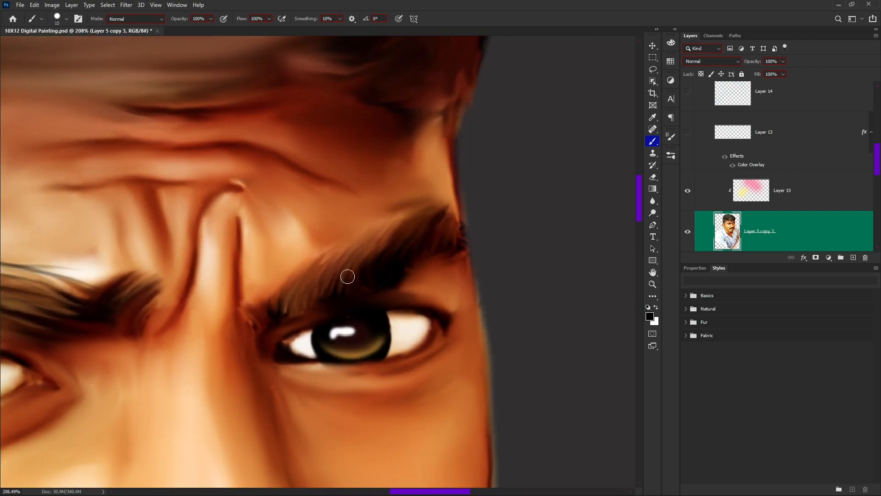
pyautogui.moveTo(388, 274); pyautogui.dragTo(331, 299)
pyautogui.moveTo(315, 348); pyautogui.dragTo(364, 203)
pyautogui.press('v')
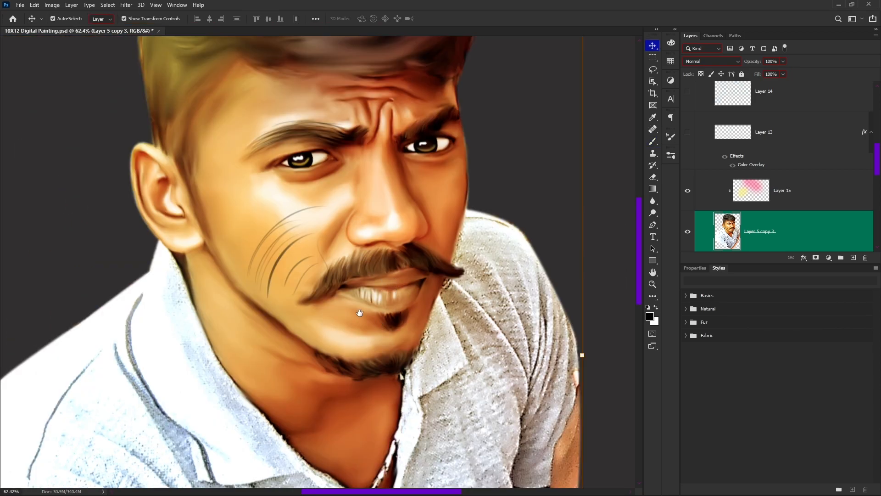
# Switch from the Move tool to the Brush tool to make the brush settings editable.
pyautogui.moveTo(365, 317); pyautogui.dragTo(403, 339)
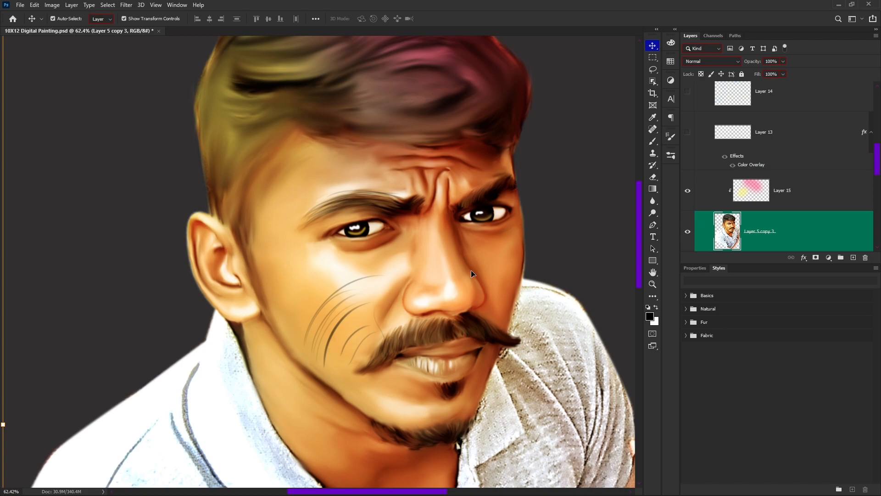
pyautogui.moveTo(225, 180); pyautogui.dragTo(256, 184)
pyautogui.moveTo(415, 249); pyautogui.dragTo(374, 258)
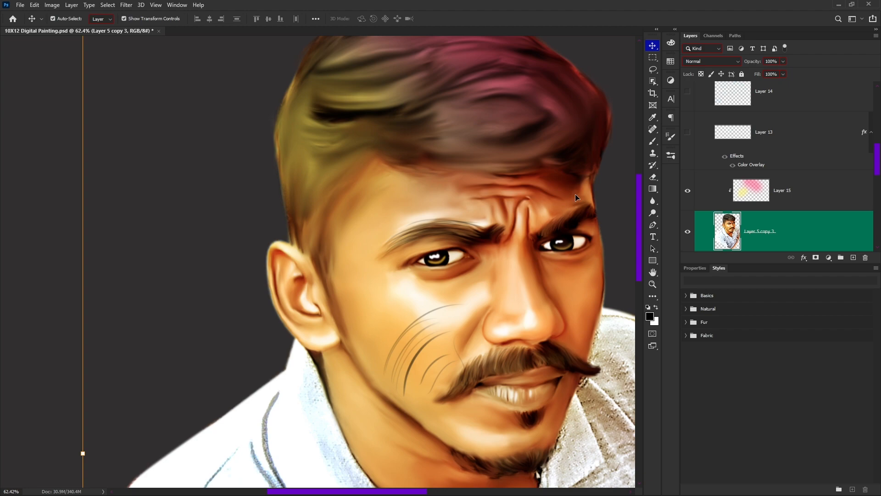
pyautogui.click(671, 137)
pyautogui.click(670, 137)
pyautogui.click(671, 137)
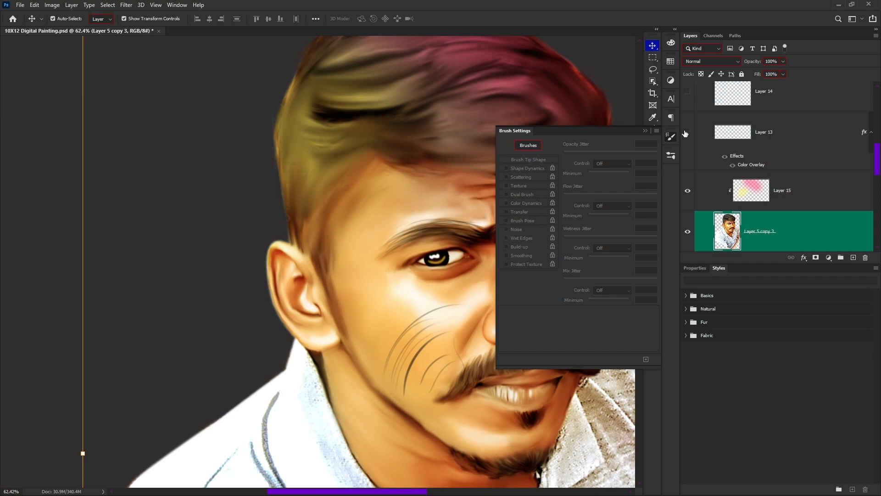
pyautogui.click(671, 139)
pyautogui.press('b')
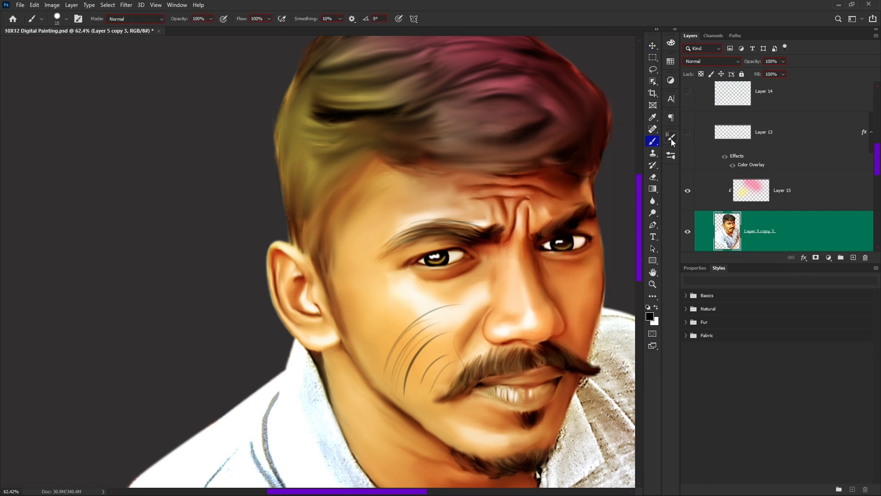
# Open the Brush Settings and examine the Pen Pressure control for Opacity Jitter under Transfer.
pyautogui.click(671, 139)
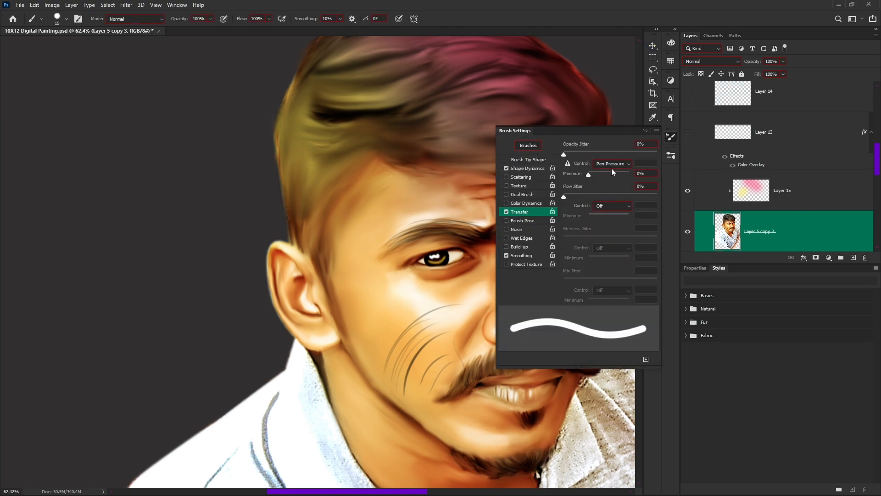
pyautogui.click(611, 164)
pyautogui.click(605, 172)
pyautogui.click(671, 140)
pyautogui.click(671, 138)
# Try test hair strokes on the cheek beneath the eye and undo the stroke.
pyautogui.moveTo(438, 274); pyautogui.dragTo(322, 258)
pyautogui.moveTo(322, 302); pyautogui.dragTo(376, 334)
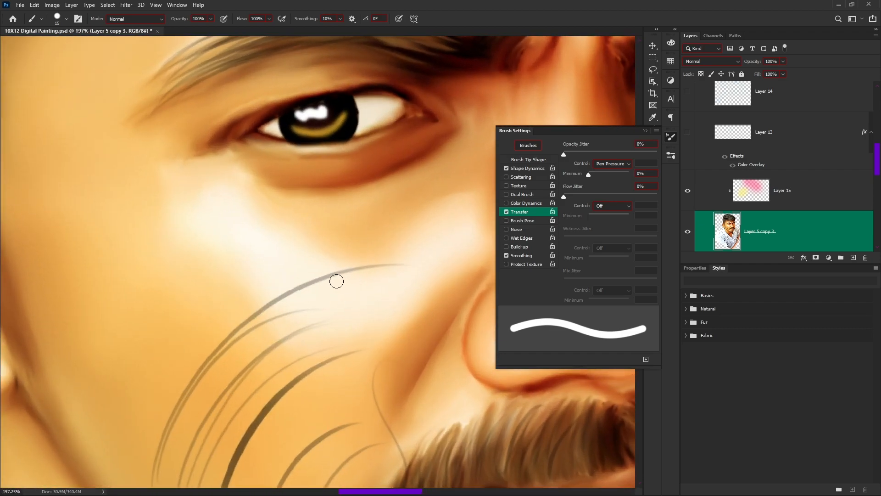
pyautogui.moveTo(234, 297)
pyautogui.mouseDown()
pyautogui.moveTo(380, 259)
pyautogui.moveTo(389, 234)
pyautogui.mouseUp()
pyautogui.moveTo(272, 286)
pyautogui.mouseDown()
pyautogui.moveTo(393, 248)
pyautogui.moveTo(334, 275)
pyautogui.mouseUp()
pyautogui.hotkey('ctrl', 'z')
pyautogui.moveTo(384, 289); pyautogui.dragTo(322, 290)
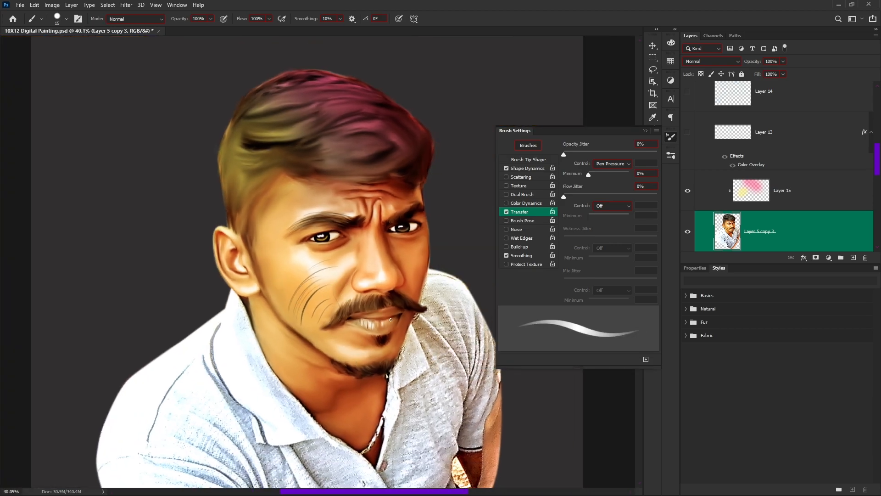
# Open the XP-Pen tablet software, lower the midpoint of the pen pressure curve, and minimize its window.
pyautogui.press('super')
pyautogui.click(550, 252)
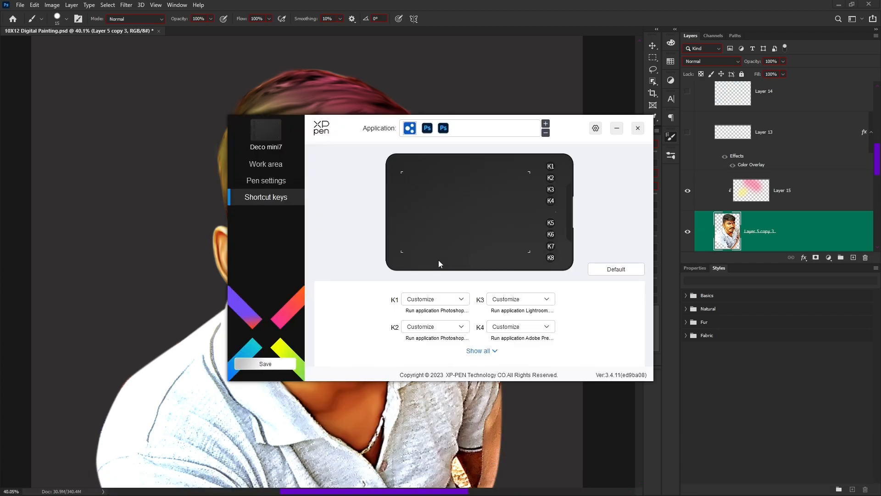
pyautogui.moveTo(379, 125)
pyautogui.mouseDown()
pyautogui.moveTo(343, 141)
pyautogui.moveTo(293, 196)
pyautogui.mouseUp()
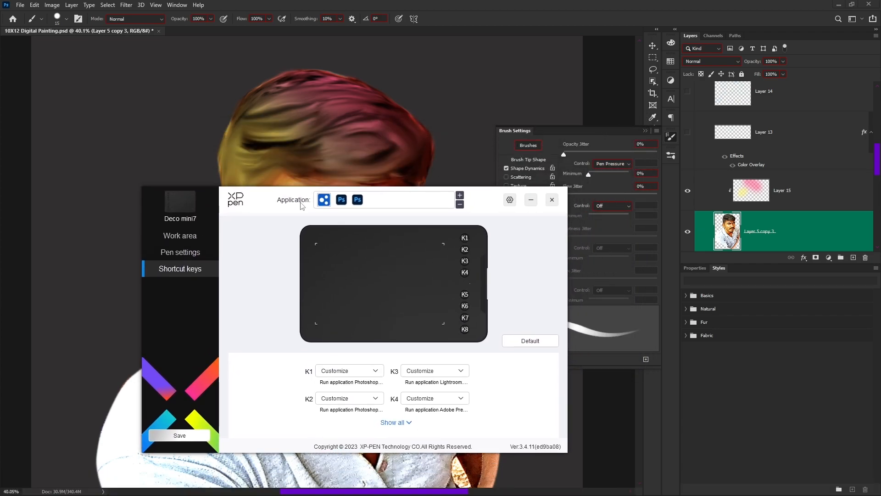
pyautogui.click(184, 254)
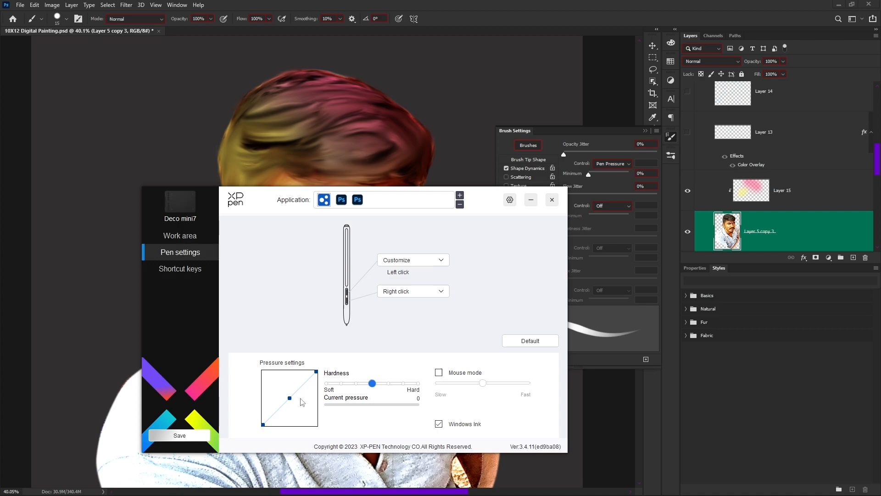
pyautogui.moveTo(289, 398); pyautogui.dragTo(283, 427)
pyautogui.click(528, 201)
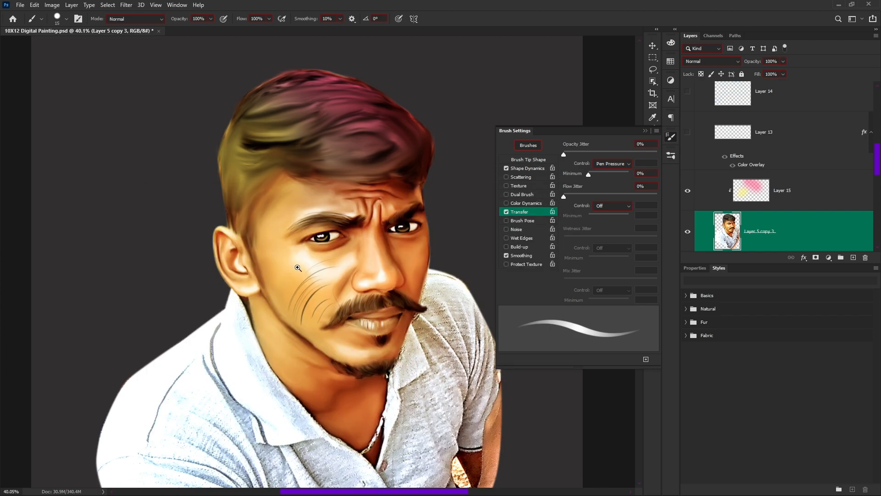
# Paint fine curved black hair strokes on the cheek between the ear and the existing strokes.
pyautogui.moveTo(296, 267); pyautogui.dragTo(330, 287)
pyautogui.moveTo(287, 322)
pyautogui.mouseDown()
pyautogui.moveTo(278, 346)
pyautogui.moveTo(366, 255)
pyautogui.mouseUp()
pyautogui.moveTo(269, 347)
pyautogui.mouseDown()
pyautogui.moveTo(341, 262)
pyautogui.moveTo(347, 233)
pyautogui.moveTo(343, 239)
pyautogui.mouseUp()
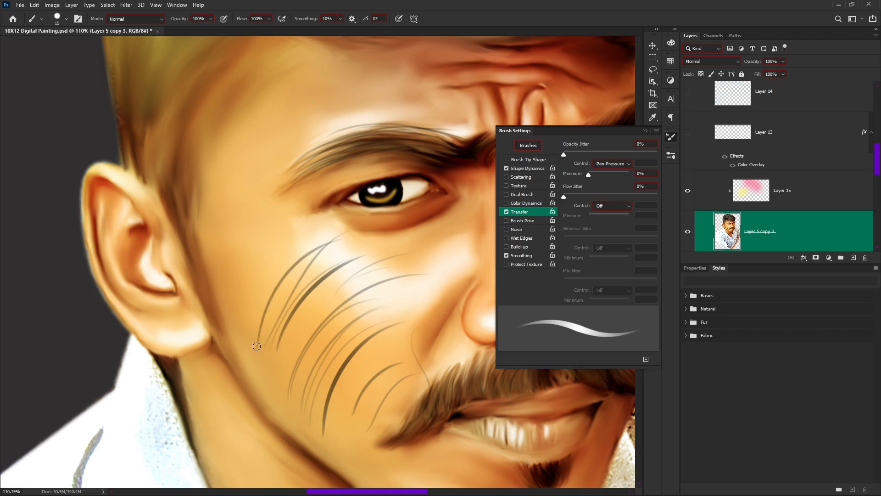
pyautogui.moveTo(242, 338); pyautogui.dragTo(326, 240)
# Paint a cluster of tapered black hair strokes on the cheek beside the nose.
pyautogui.moveTo(381, 350); pyautogui.dragTo(285, 291)
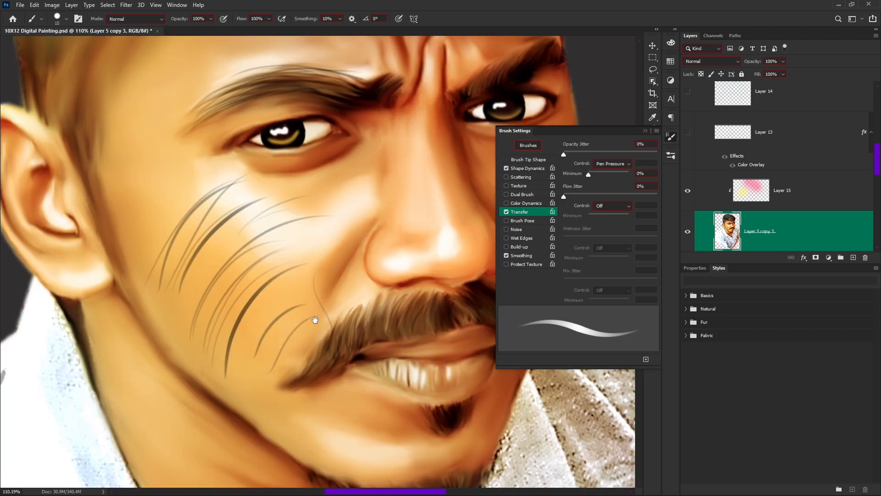
pyautogui.scroll(-3, 317, 349)
pyautogui.scroll(5, 328, 353)
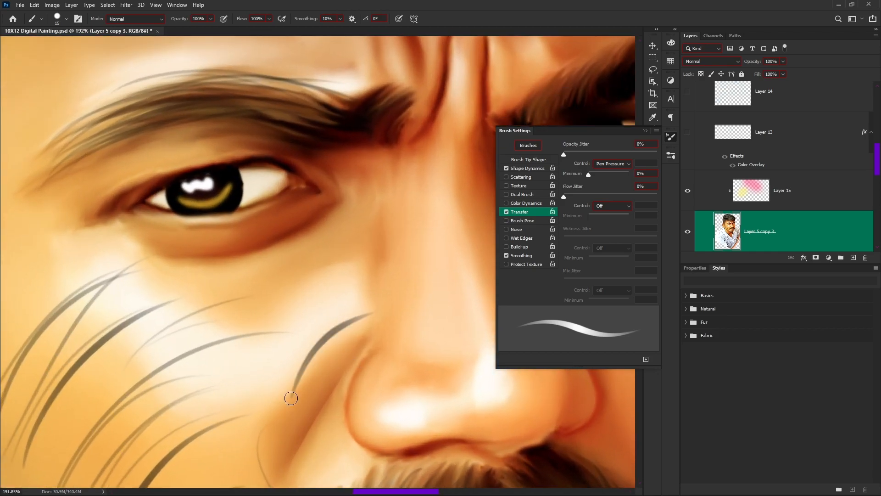
pyautogui.moveTo(290, 397); pyautogui.dragTo(368, 289)
pyautogui.moveTo(264, 392)
pyautogui.mouseDown()
pyautogui.moveTo(348, 273)
pyautogui.moveTo(366, 270)
pyautogui.mouseUp()
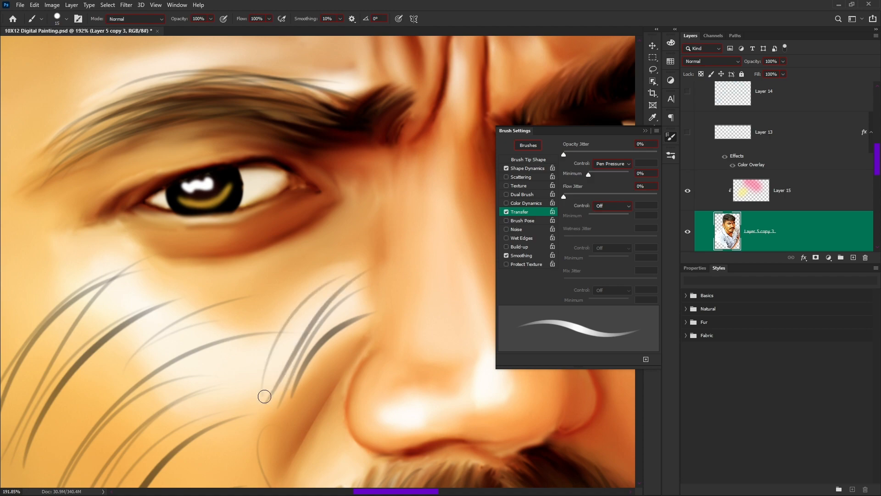
pyautogui.moveTo(264, 391); pyautogui.dragTo(390, 235)
pyautogui.moveTo(249, 384); pyautogui.dragTo(356, 239)
# Paint two thin hair strokes on the temple and two on the forehead above the eyebrow.
pyautogui.moveTo(233, 309)
pyautogui.mouseDown()
pyautogui.moveTo(373, 306)
pyautogui.moveTo(403, 389)
pyautogui.mouseUp()
pyautogui.moveTo(234, 369); pyautogui.dragTo(285, 237)
pyautogui.moveTo(253, 381); pyautogui.dragTo(306, 241)
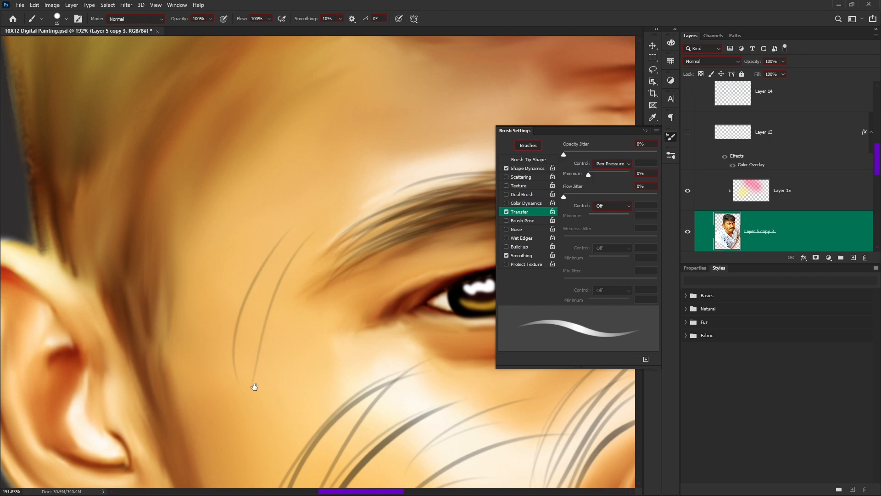
pyautogui.moveTo(257, 384); pyautogui.dragTo(223, 493)
pyautogui.moveTo(255, 354); pyautogui.dragTo(401, 247)
pyautogui.moveTo(236, 367); pyautogui.dragTo(373, 211)
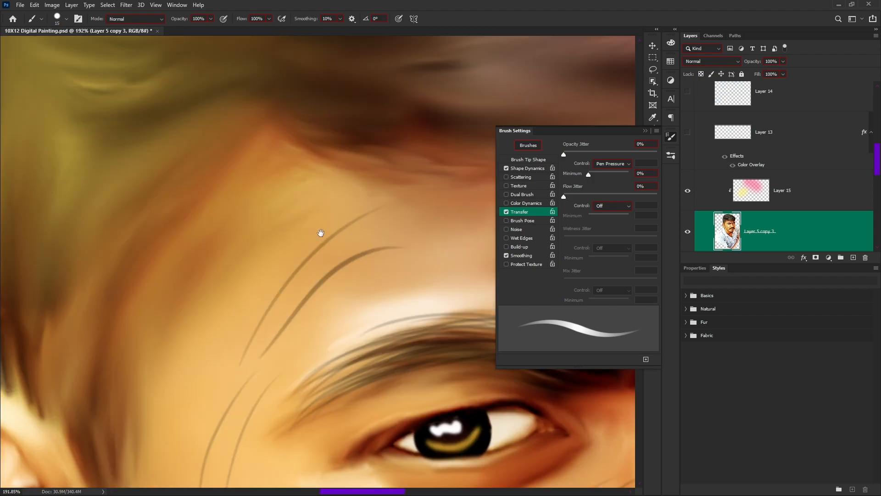
# Paint fine dark hair strands along the front of the hair above the forehead.
pyautogui.moveTo(384, 89); pyautogui.dragTo(290, 284)
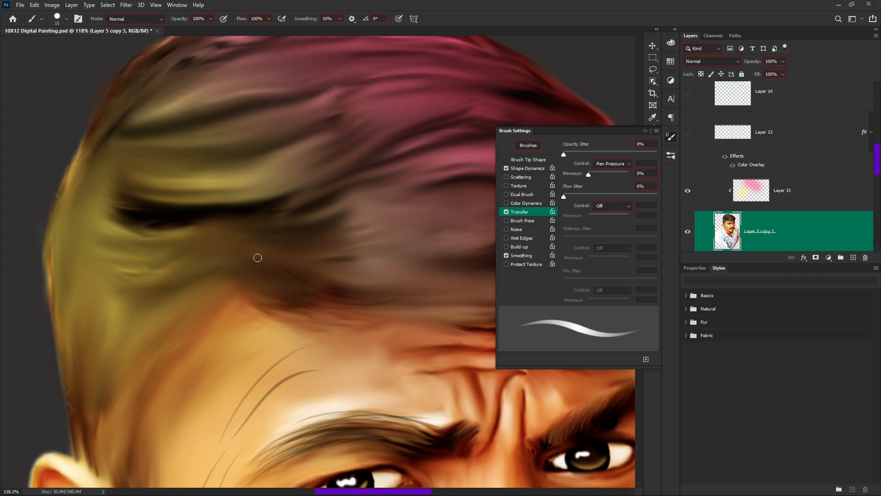
pyautogui.moveTo(278, 259); pyautogui.dragTo(416, 280)
pyautogui.moveTo(340, 273); pyautogui.dragTo(284, 290)
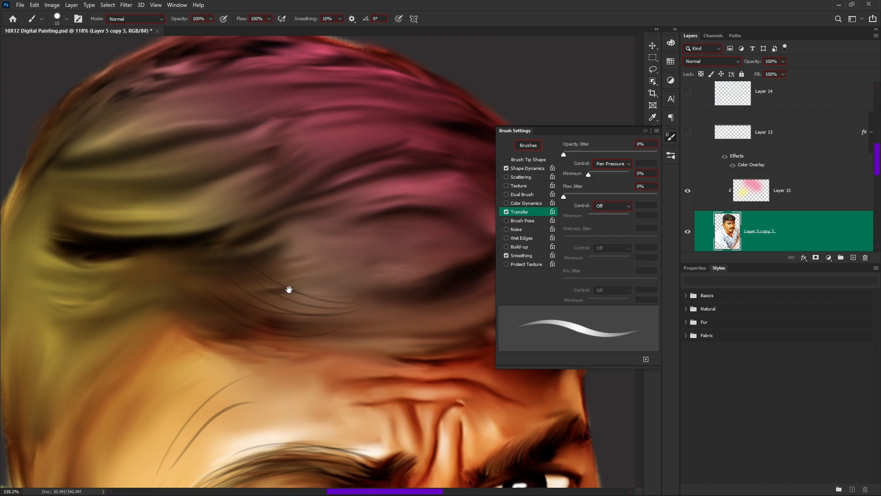
pyautogui.moveTo(267, 248); pyautogui.dragTo(384, 311)
pyautogui.moveTo(293, 257); pyautogui.dragTo(407, 280)
pyautogui.moveTo(359, 308); pyautogui.dragTo(233, 258)
pyautogui.moveTo(341, 319); pyautogui.dragTo(372, 371)
pyautogui.moveTo(238, 322); pyautogui.dragTo(368, 307)
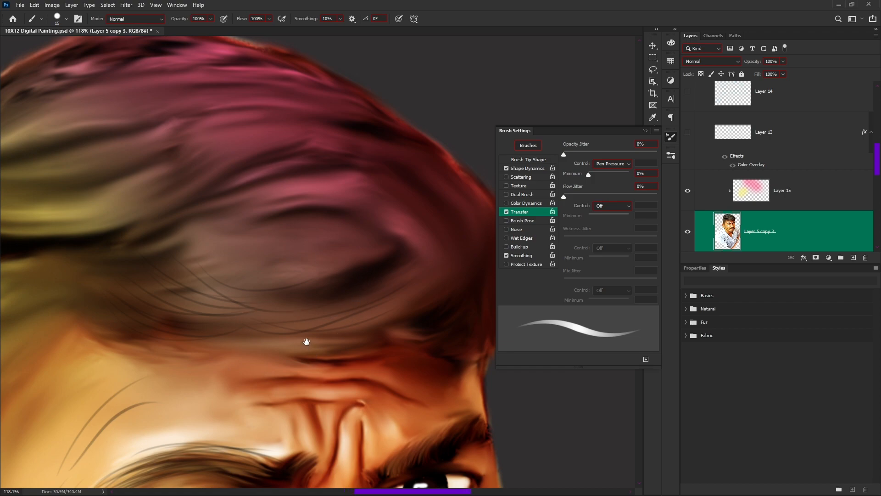
# Paint fine white highlight strands across the dark patch on the pink side of the hair.
pyautogui.scroll(3, 306, 342)
pyautogui.hscroll(2, 306, 341)
pyautogui.moveTo(248, 381); pyautogui.dragTo(389, 338)
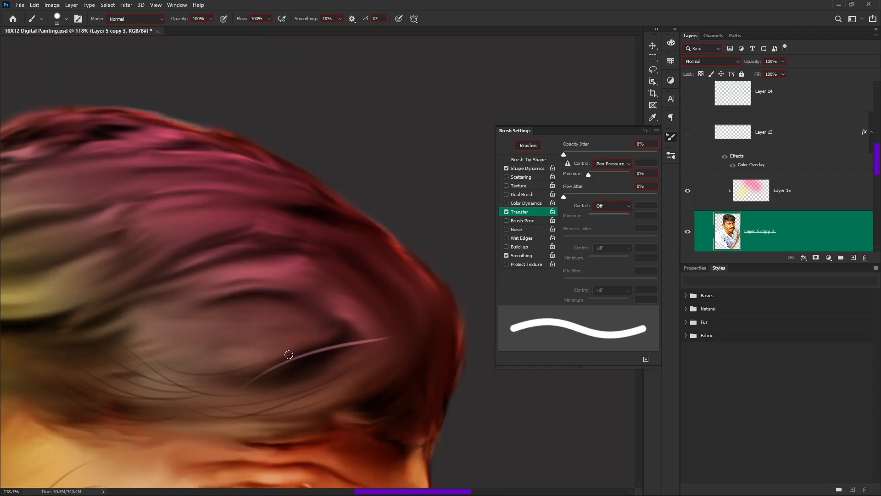
pyautogui.moveTo(244, 367)
pyautogui.mouseDown()
pyautogui.moveTo(394, 331)
pyautogui.moveTo(376, 313)
pyautogui.mouseUp()
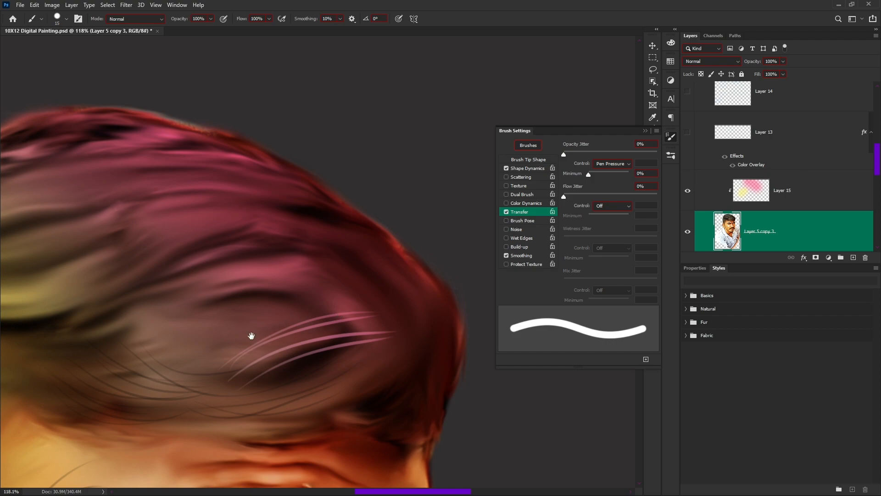
# Add more curved white highlight strands in the front hair section, above and beside the first highlights.
pyautogui.moveTo(219, 344); pyautogui.dragTo(277, 347)
pyautogui.moveTo(349, 281); pyautogui.dragTo(192, 323)
pyautogui.moveTo(370, 282); pyautogui.dragTo(239, 313)
pyautogui.moveTo(299, 302); pyautogui.dragTo(212, 334)
pyautogui.moveTo(373, 300); pyautogui.dragTo(235, 328)
pyautogui.moveTo(376, 284); pyautogui.dragTo(230, 326)
pyautogui.moveTo(373, 316); pyautogui.dragTo(230, 342)
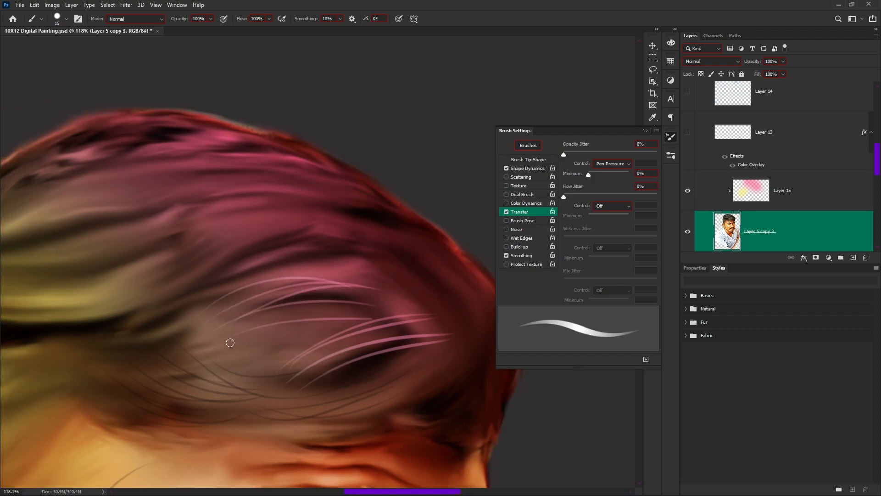
pyautogui.scroll(-5, 291, 309)
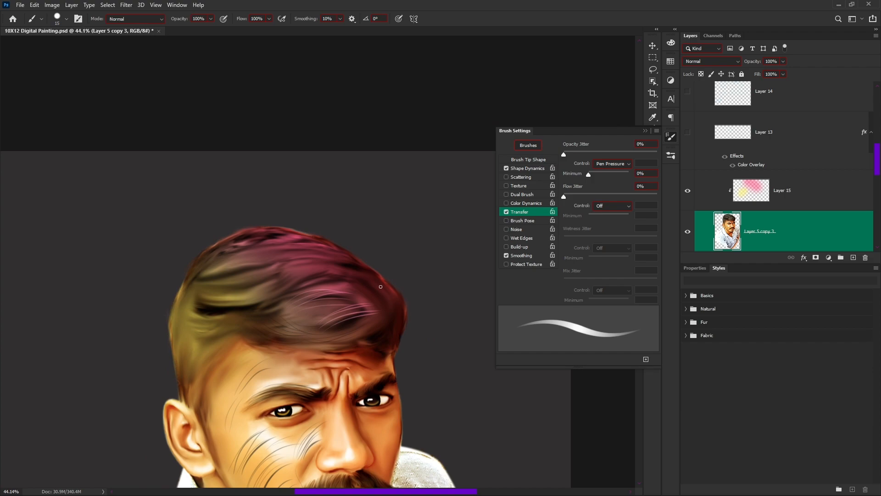
# Close the Brush Settings, return the tablet's pen hardness to the middle of its range, and close the XP-Pen software.
pyautogui.click(672, 136)
pyautogui.click(676, 137)
pyautogui.click(670, 139)
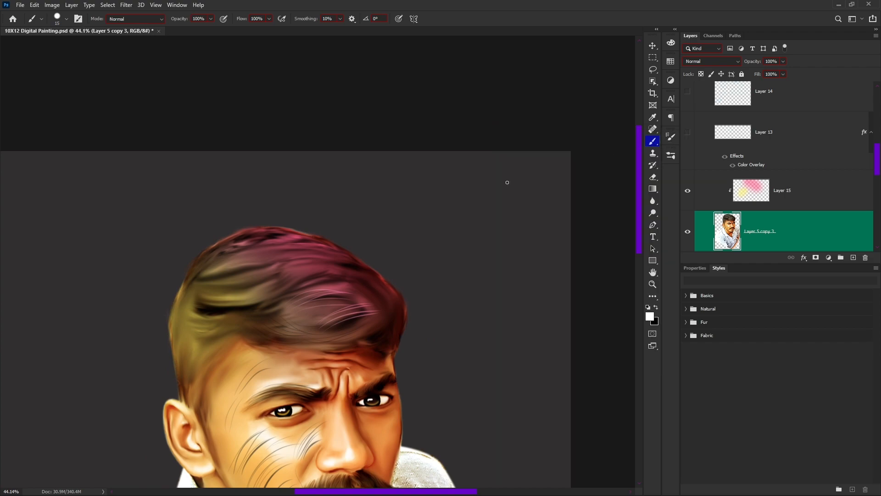
pyautogui.hotkey('alt', 'Tab')
pyautogui.moveTo(414, 384); pyautogui.dragTo(372, 383)
pyautogui.click(553, 203)
# Close 10X12 Digital Painting.psd without saving the changes.
pyautogui.moveTo(438, 228); pyautogui.dragTo(399, 245)
pyautogui.hotkey('ctrl', 'w')
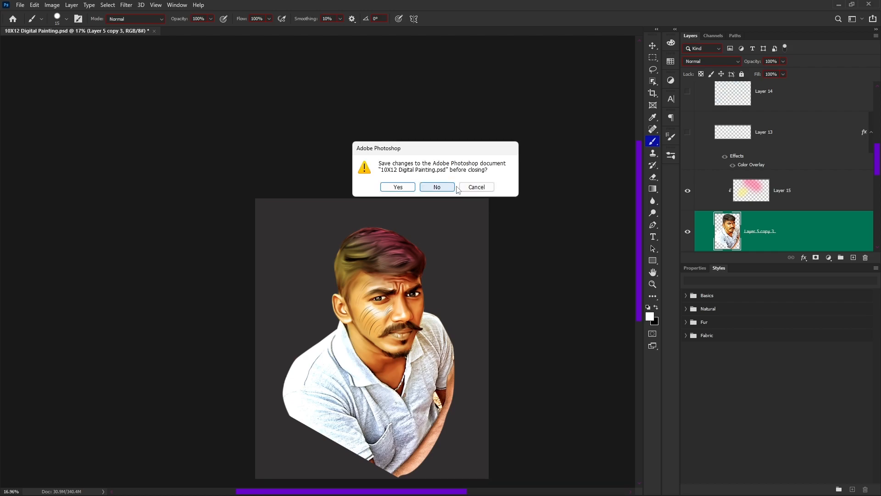
pyautogui.click(438, 187)
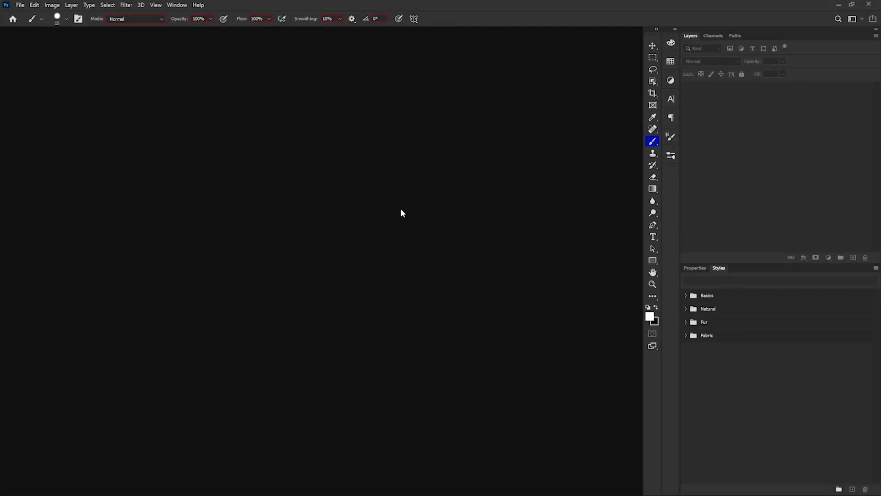
# Open the portrait photo peakpx(1).jpg from the computer in Photoshop.
pyautogui.click(839, 6)
pyautogui.moveTo(280, 230); pyautogui.dragTo(431, 258)
pyautogui.hotkey('alt', 'Tab')
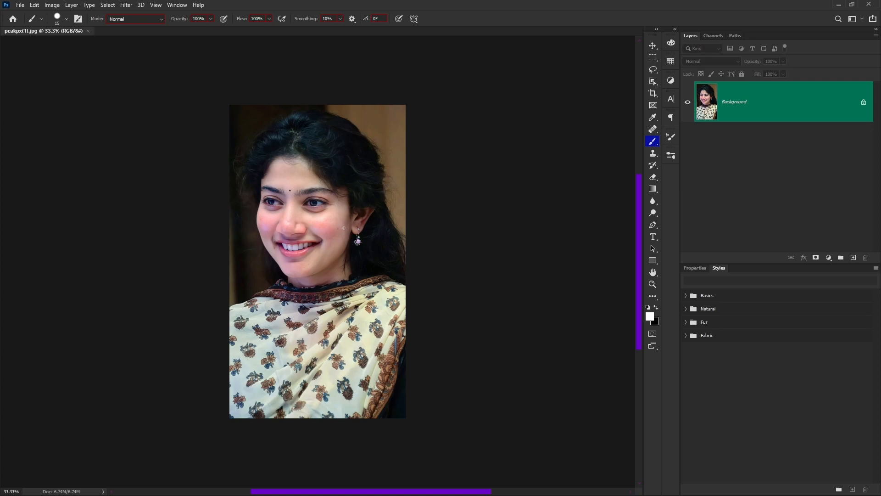
pyautogui.scroll(1, 344, 228)
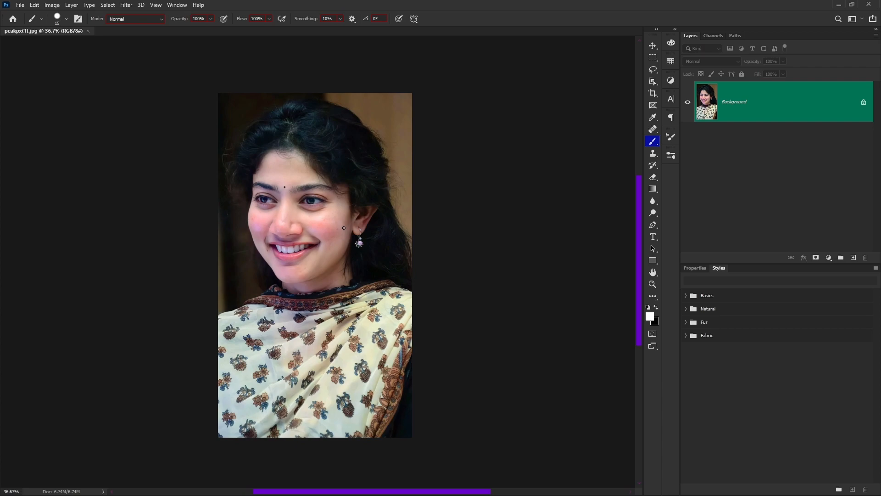
# Create a document from the Landscape, 6 x 4 preset and copy the peakpx(1).jpg portrait into it.
pyautogui.hotkey('ctrl', 'n')
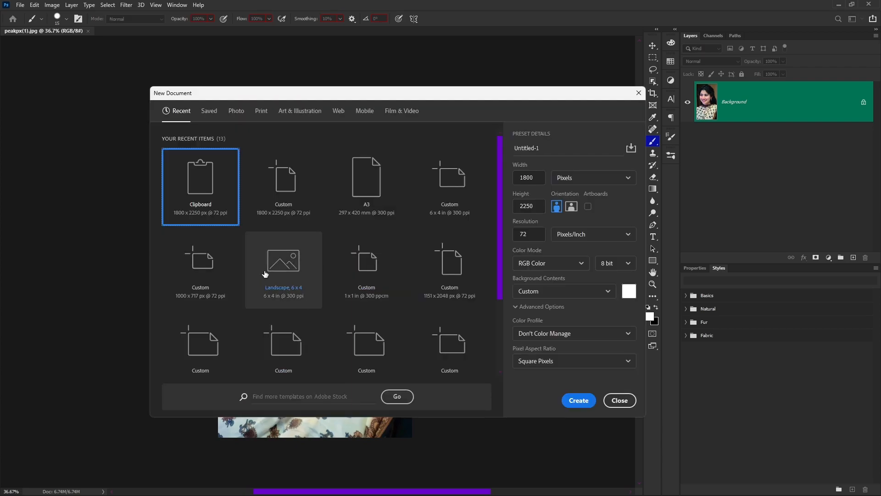
pyautogui.doubleClick(274, 276)
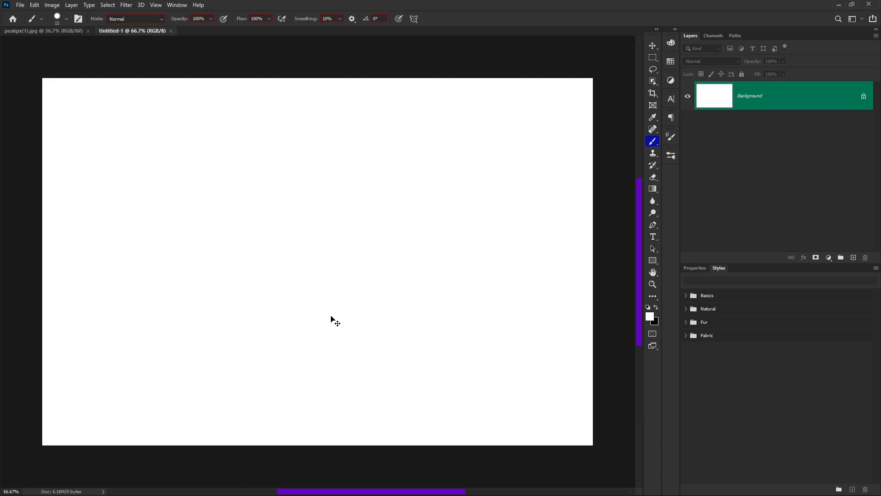
pyautogui.hotkey('ctrl', 'Tab')
pyautogui.moveTo(330, 315); pyautogui.dragTo(355, 251)
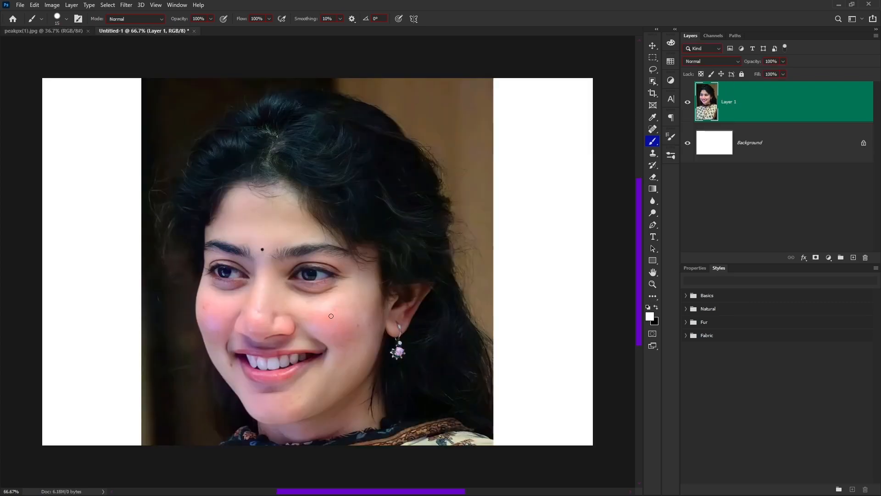
# Scale the portrait layer down to fit the page and place a duplicate of it beside the original.
pyautogui.hotkey('ctrl', 't')
pyautogui.moveTo(458, 305); pyautogui.dragTo(382, 313)
pyautogui.moveTo(335, 350); pyautogui.dragTo(416, 260)
pyautogui.press('Return')
pyautogui.press('b')
pyautogui.press('v')
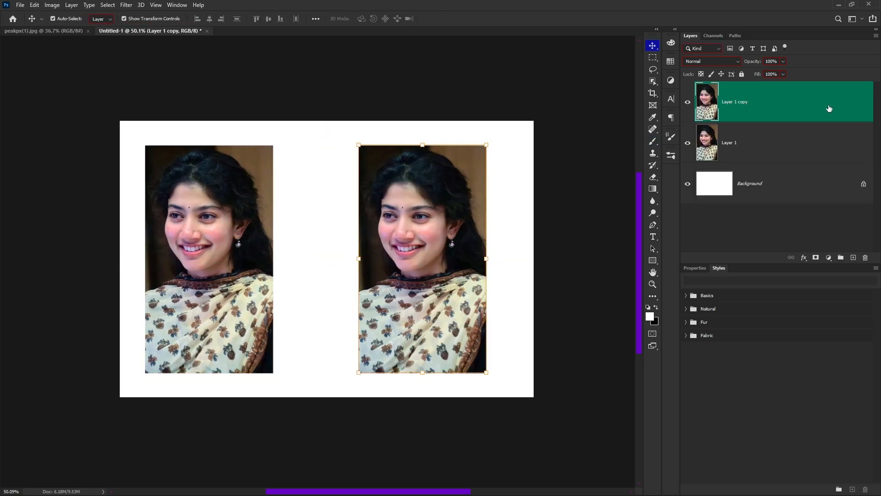
# Convert the Layer 1 copy layer to a Smart Object.
pyautogui.rightClick(820, 111)
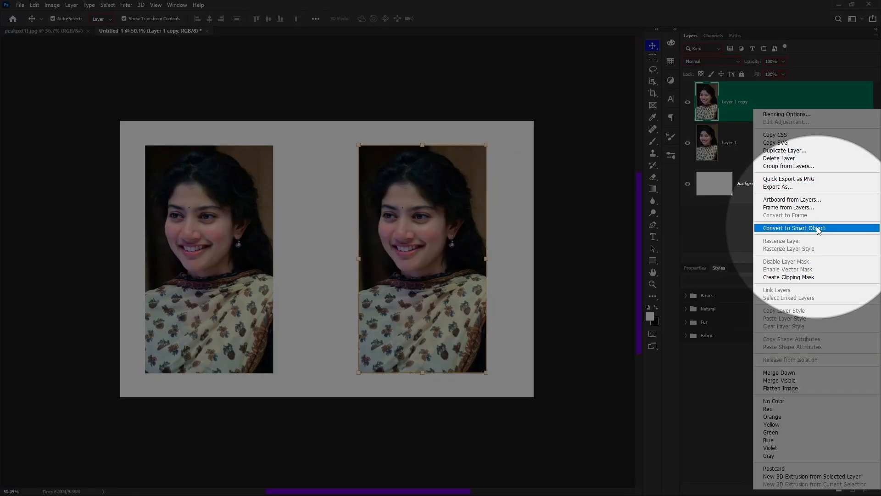
pyautogui.click(817, 228)
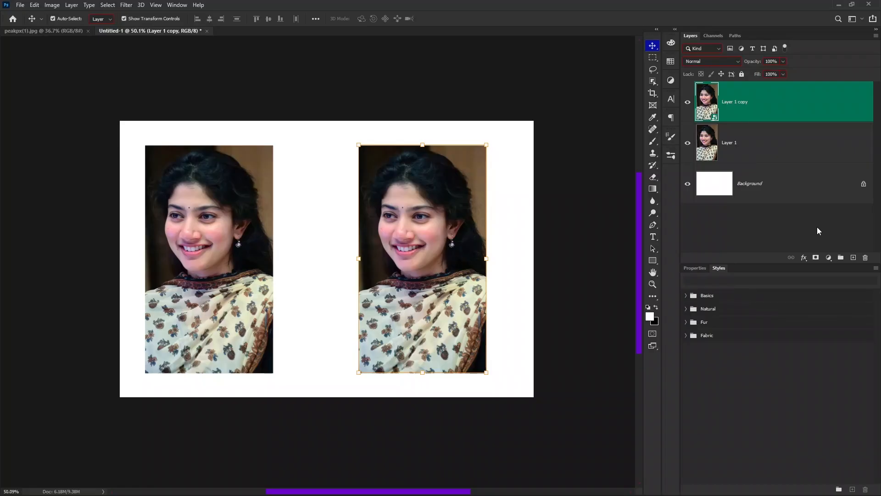
# Move the Layer 1 portrait closer to its Smart Object copy and select both portrait layers.
pyautogui.moveTo(186, 275); pyautogui.dragTo(233, 277)
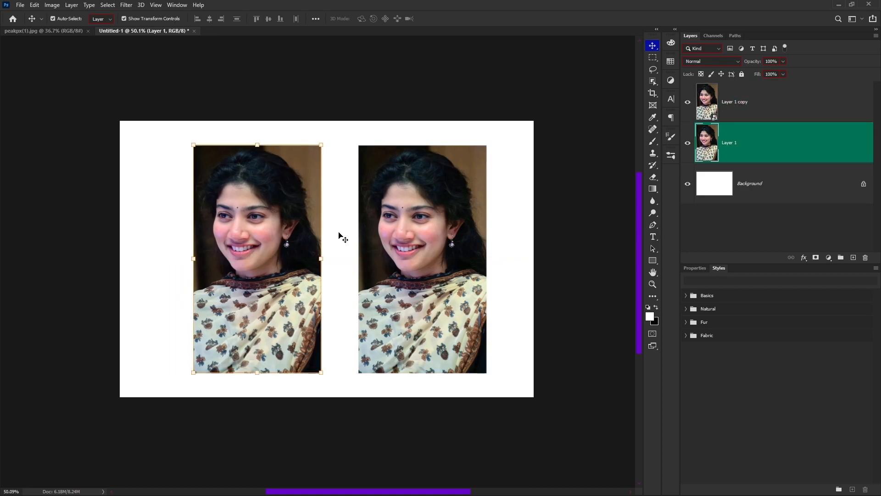
pyautogui.moveTo(561, 186); pyautogui.dragTo(212, 295)
pyautogui.scroll(6, 247, 220)
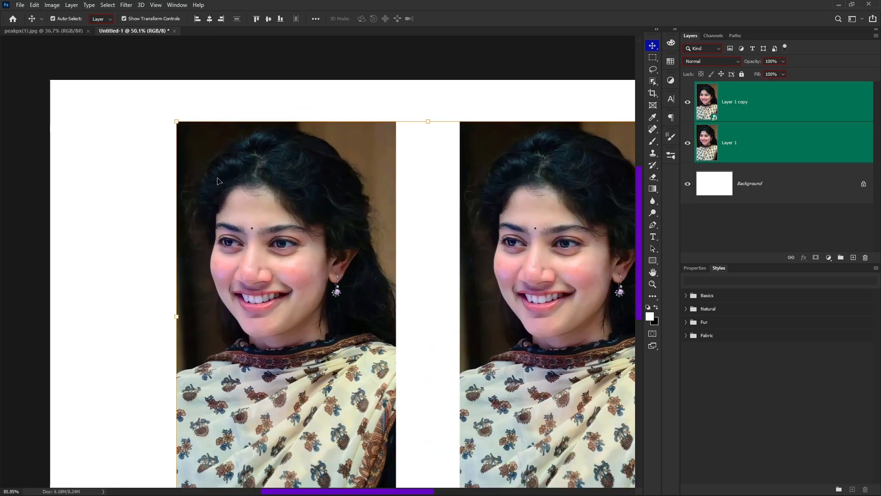
pyautogui.scroll(-2, 387, 300)
pyautogui.scroll(-5, 387, 300)
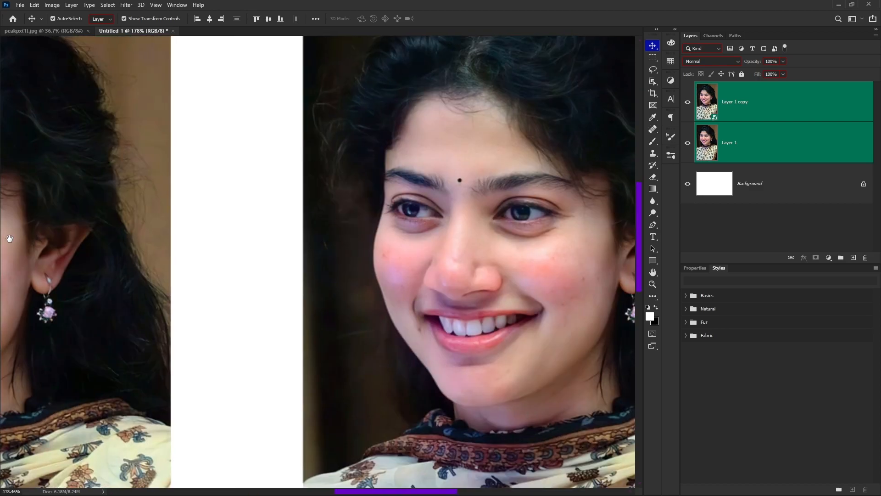
pyautogui.scroll(-2, 238, 249)
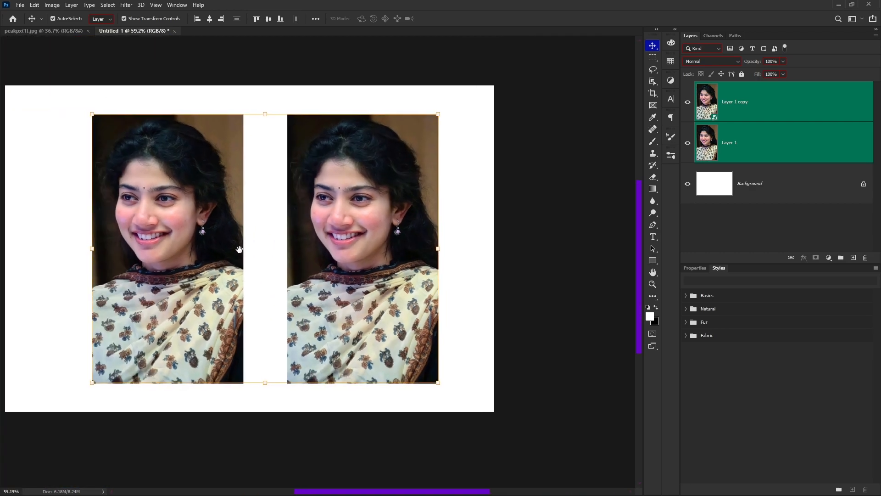
# Scale the two selected portrait layers down together to 31.84% and apply the transformation.
pyautogui.moveTo(427, 249); pyautogui.dragTo(323, 249)
pyautogui.scroll(5, 269, 234)
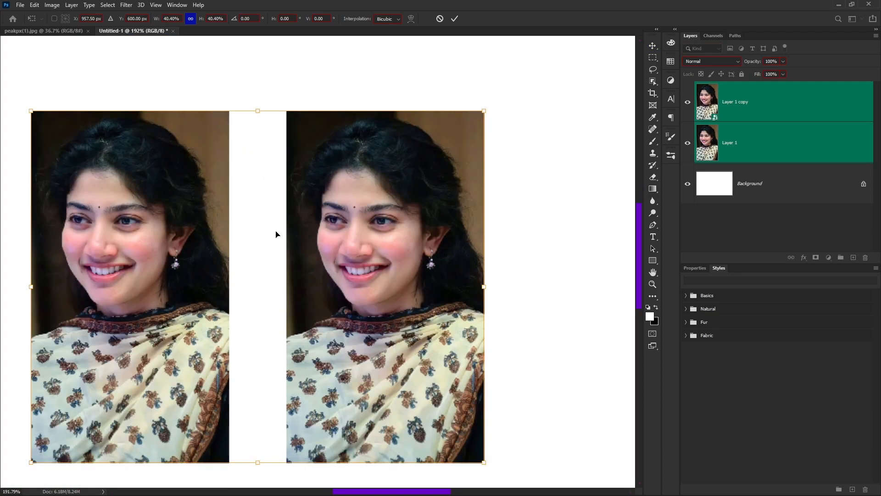
pyautogui.scroll(2, 276, 235)
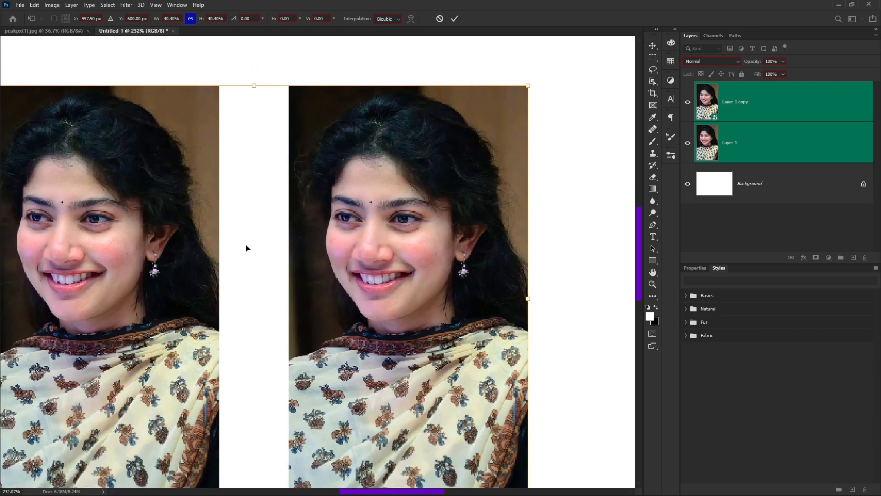
pyautogui.scroll(-3, 246, 248)
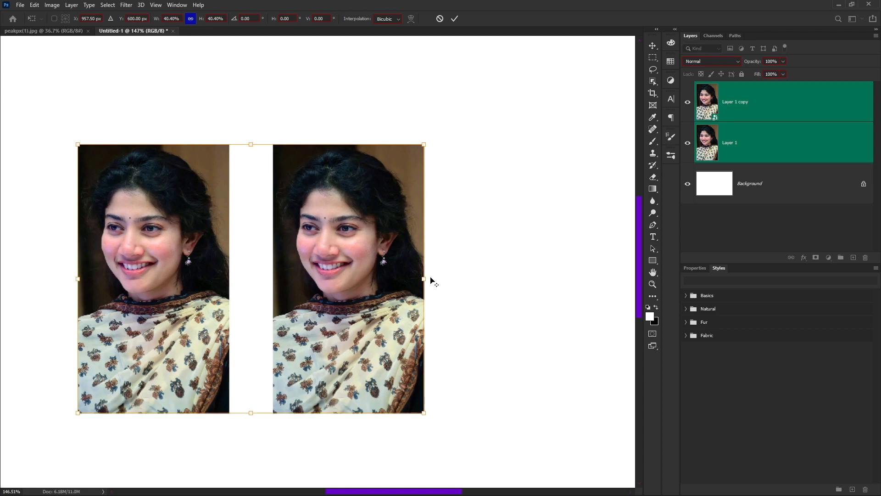
pyautogui.moveTo(427, 276); pyautogui.dragTo(389, 276)
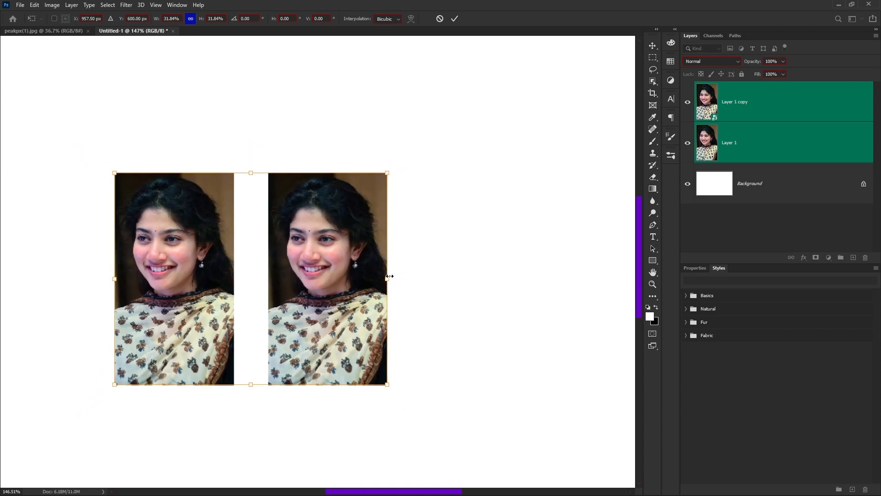
pyautogui.press('Return')
# Compare the pixel detail of the reduced normal layer and the reduced Smart Object copy at high magnification.
pyautogui.scroll(5, 178, 249)
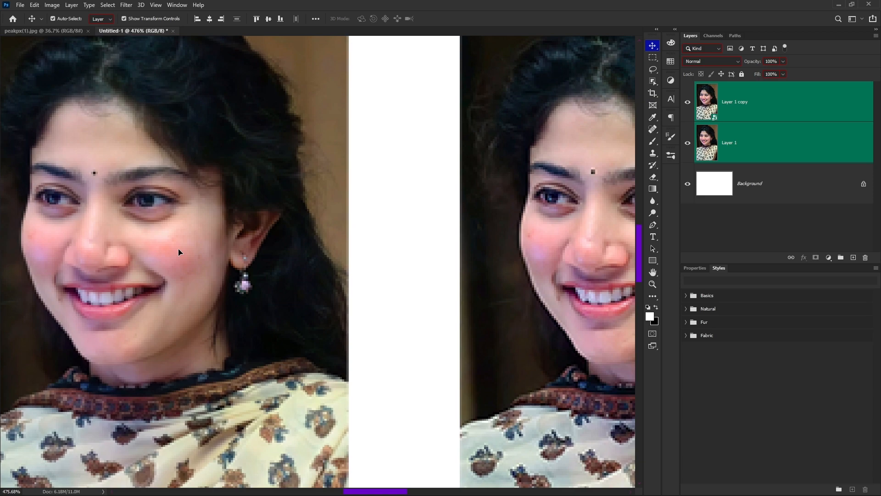
pyautogui.scroll(-2, 179, 248)
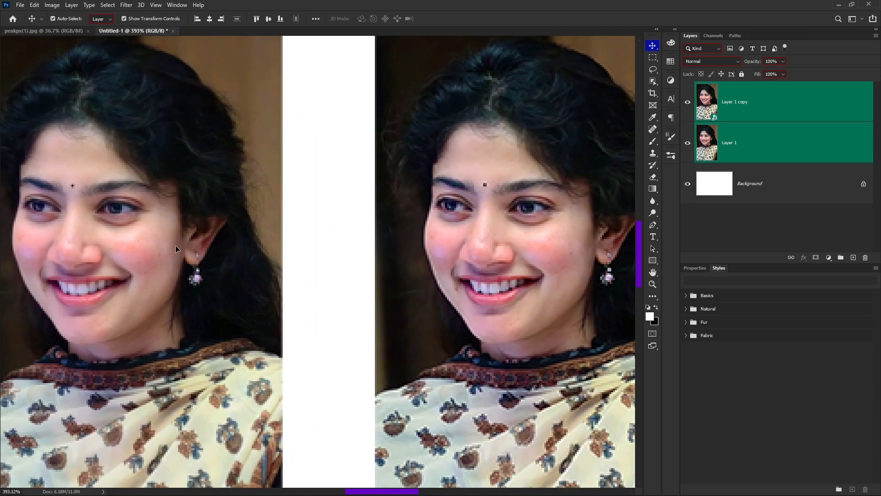
pyautogui.scroll(-2, 178, 249)
pyautogui.scroll(4, 241, 267)
pyautogui.scroll(-3, 241, 266)
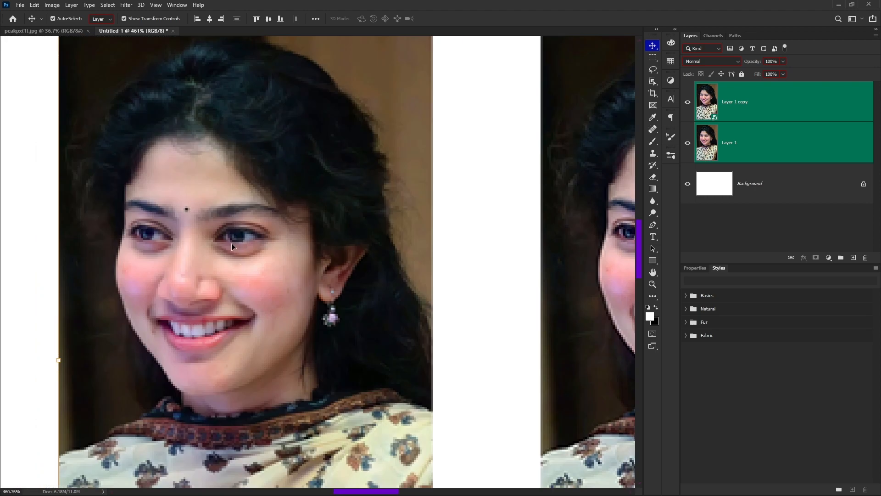
pyautogui.moveTo(460, 287); pyautogui.dragTo(95, 256)
pyautogui.scroll(2, 357, 210)
pyautogui.scroll(-2, 357, 210)
# Scale both portrait layers down a second time and compare their faces up close.
pyautogui.scroll(-4, 362, 203)
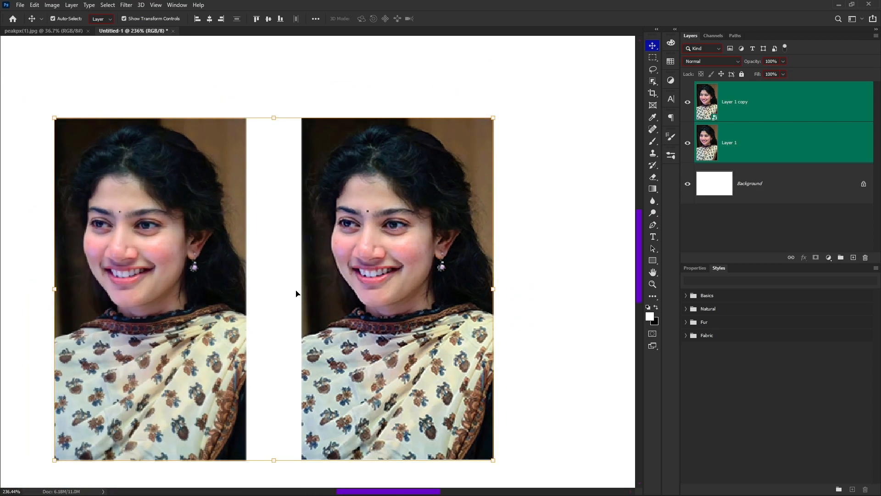
pyautogui.moveTo(496, 284); pyautogui.dragTo(398, 290)
pyautogui.press('Return')
pyautogui.scroll(4, 329, 271)
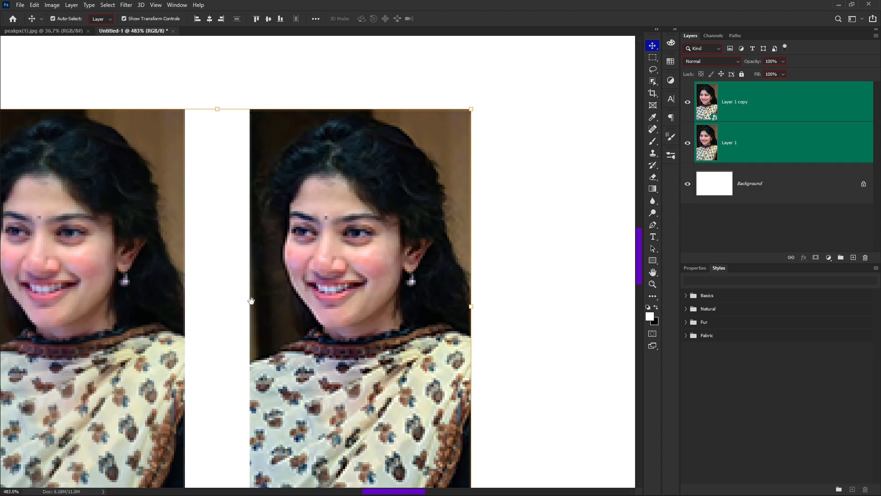
pyautogui.moveTo(247, 300); pyautogui.dragTo(356, 309)
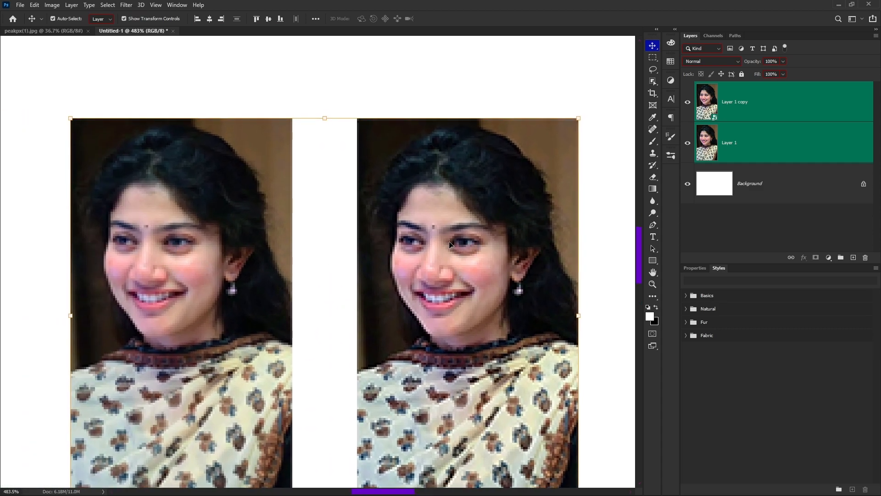
pyautogui.scroll(2, 234, 266)
pyautogui.scroll(-2, 234, 265)
# Hide the panels and examine the pixelation of the two shrunken portraits side by side.
pyautogui.press('Tab')
pyautogui.scroll(1, 236, 275)
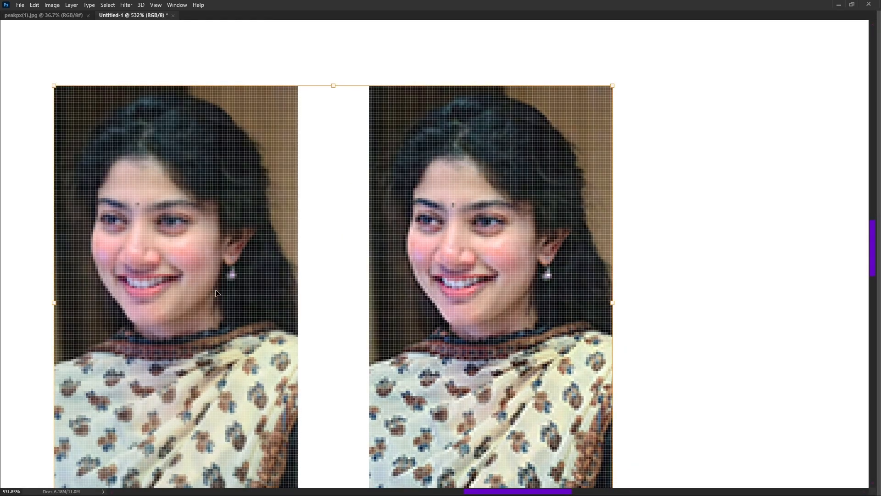
pyautogui.scroll(-1, 218, 293)
pyautogui.moveTo(217, 292); pyautogui.dragTo(300, 276)
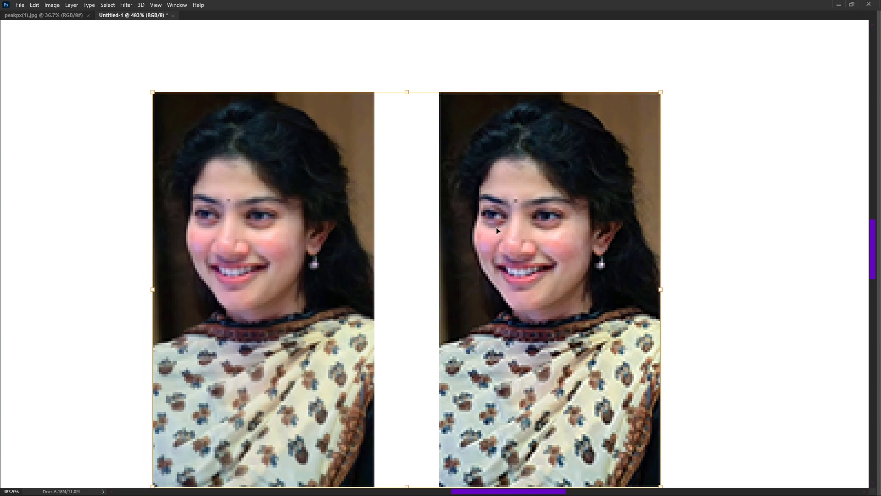
# Enlarge both portraits together until they nearly fill the page height, and bring the hidden panels back.
pyautogui.scroll(-15, 250, 261)
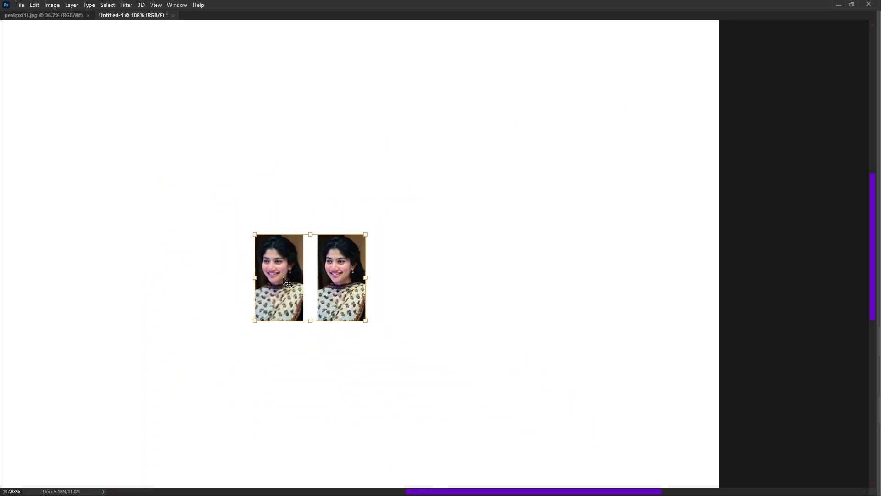
pyautogui.scroll(-3, 309, 283)
pyautogui.moveTo(667, 239); pyautogui.dragTo(731, 228)
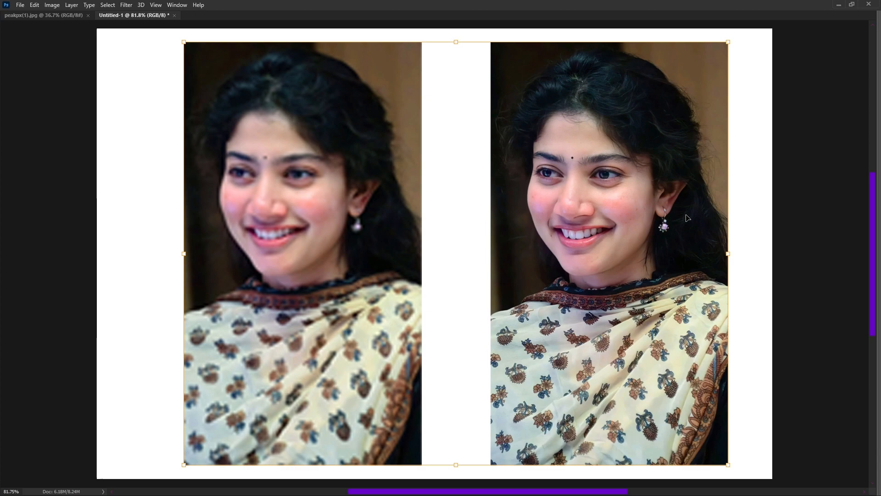
pyautogui.scroll(-2, 577, 235)
pyautogui.press('Tab')
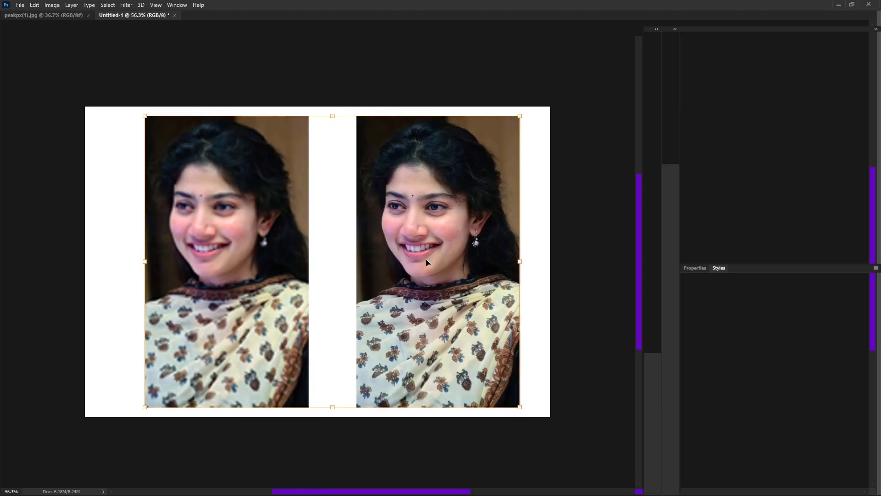
# Select only the Smart Object copy, shrink it to a small portrait and enlarge it back to its previous large size.
pyautogui.rightClick(456, 227)
pyautogui.click(474, 237)
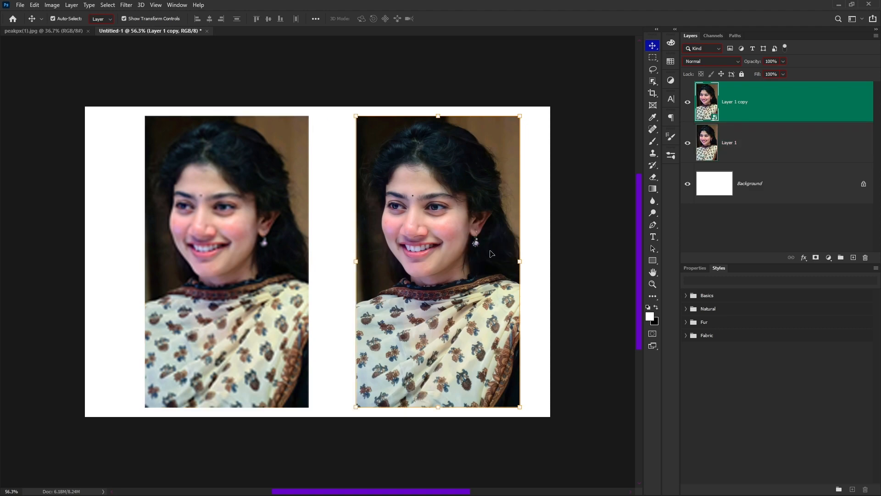
pyautogui.moveTo(522, 261); pyautogui.dragTo(452, 265)
pyautogui.press('Return')
pyautogui.scroll(10, 453, 265)
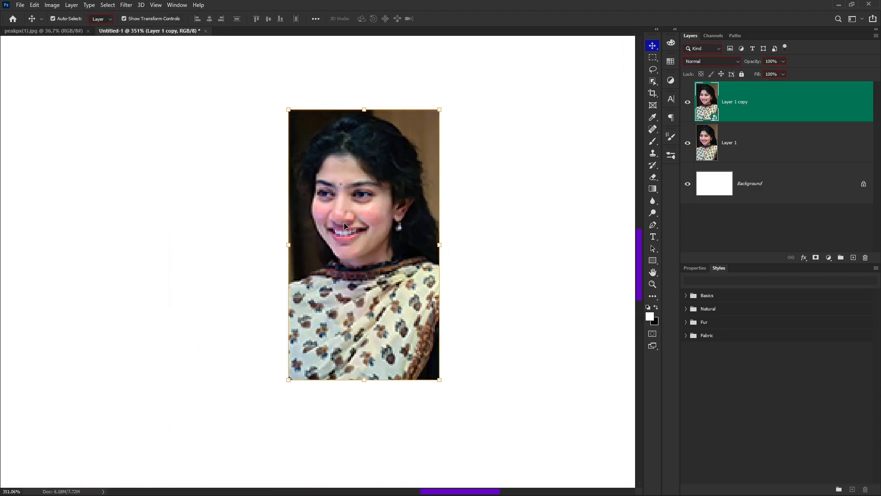
pyautogui.scroll(-1, 346, 226)
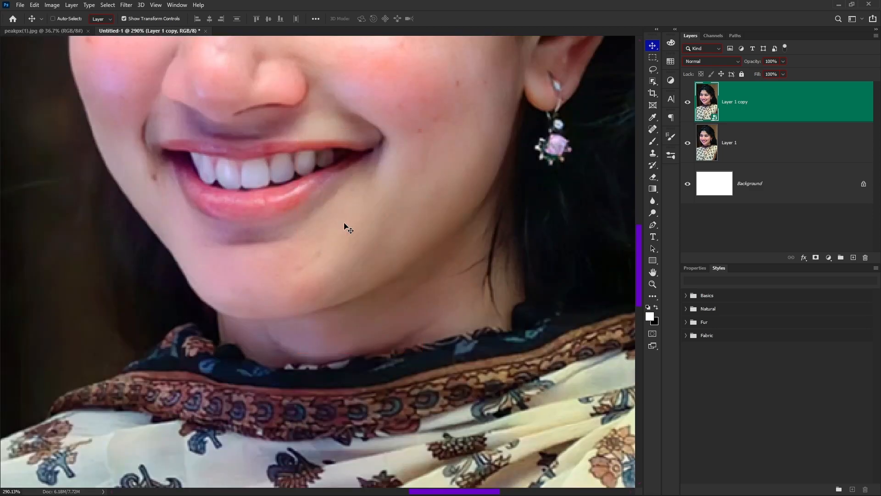
# Shrink the Smart Object copy to a small portrait and duplicate it five times, four along the row and one below.
pyautogui.hotkey('ctrl', '0')
pyautogui.scroll(-2, 381, 234)
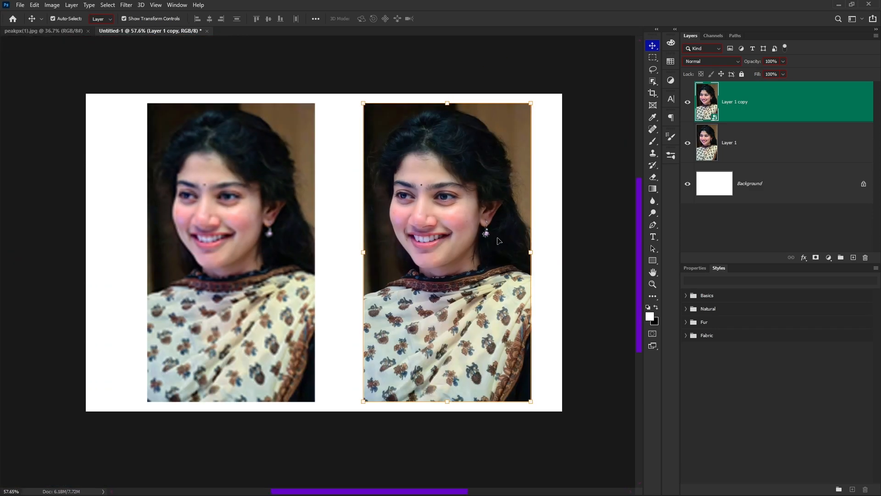
pyautogui.moveTo(533, 254); pyautogui.dragTo(532, 220)
pyautogui.press('Return')
pyautogui.moveTo(365, 140); pyautogui.dragTo(376, 142)
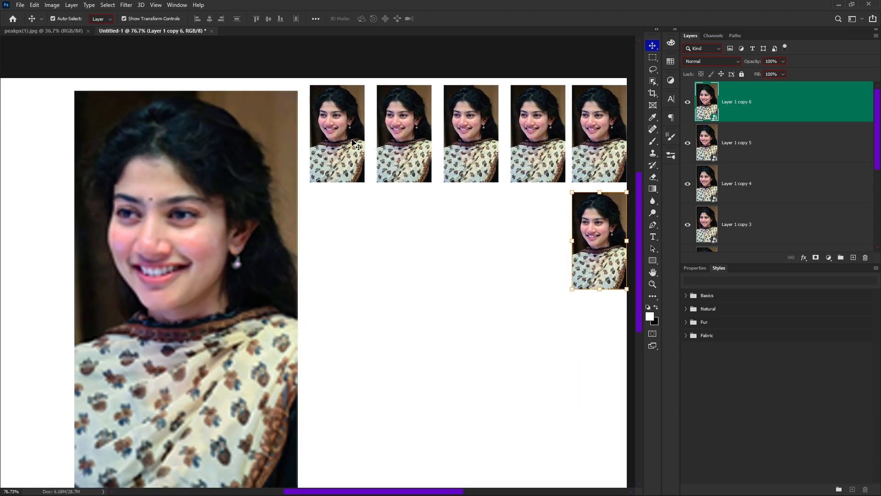
# Enlarge the first small Smart Object portrait to nearly its full size so it overlaps the Layer 1 portrait, and inspect its sharpness.
pyautogui.click(357, 141)
pyautogui.moveTo(321, 84); pyautogui.dragTo(389, 137)
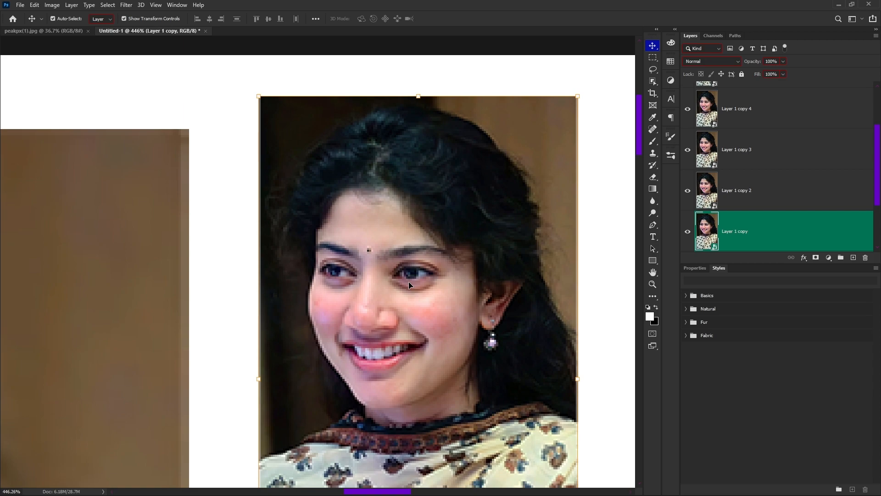
pyautogui.scroll(-3, 399, 208)
pyautogui.scroll(-5, 399, 209)
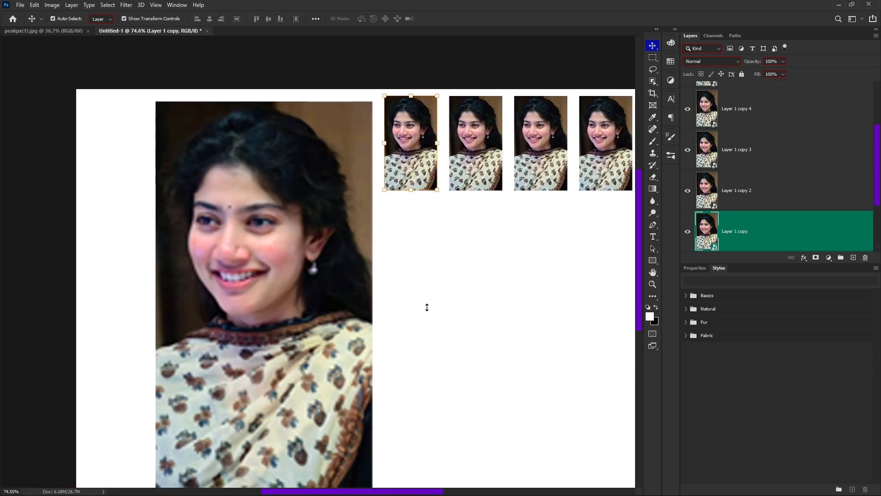
pyautogui.moveTo(411, 189); pyautogui.dragTo(443, 257)
pyautogui.moveTo(392, 246); pyautogui.dragTo(395, 304)
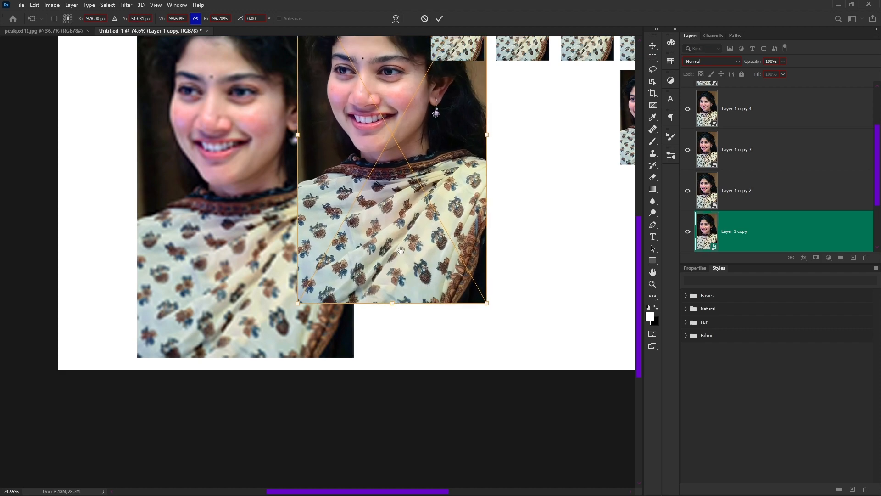
pyautogui.moveTo(381, 191); pyautogui.dragTo(426, 262)
pyautogui.moveTo(476, 225); pyautogui.dragTo(425, 246)
pyautogui.press('Return')
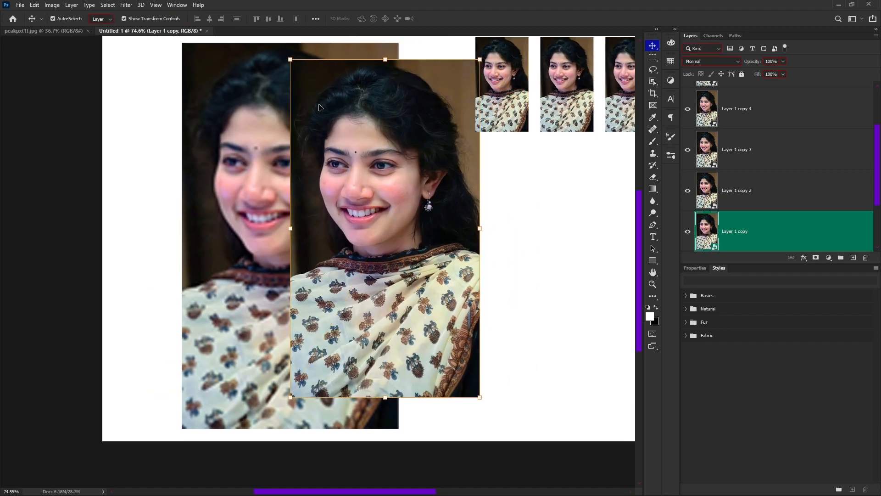
pyautogui.scroll(5, 410, 195)
pyautogui.scroll(-6, 411, 196)
pyautogui.moveTo(439, 232); pyautogui.dragTo(438, 258)
# Close the portrait documents without saving and open 10X15 SAMY 1.tif from the image folder.
pyautogui.hotkey('ctrl', 'w')
pyautogui.press('n')
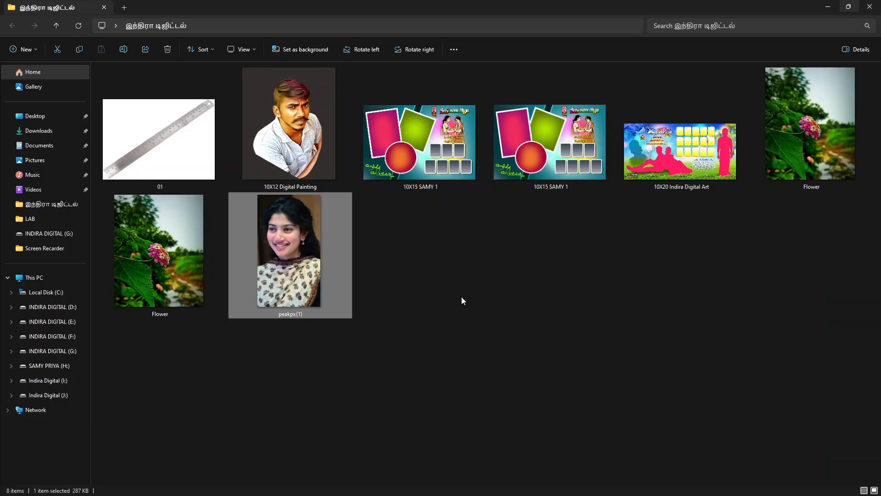
pyautogui.click(540, 178)
pyautogui.hotkey('alt', 'Tab')
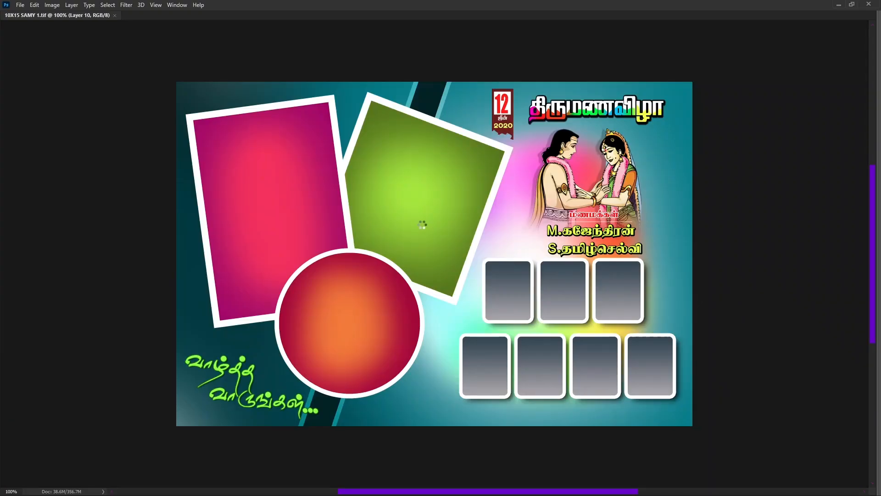
# Select all layers of the wedding album design and convert them into a single Smart Object.
pyautogui.hotkey('ctrl', 'alt', 'a')
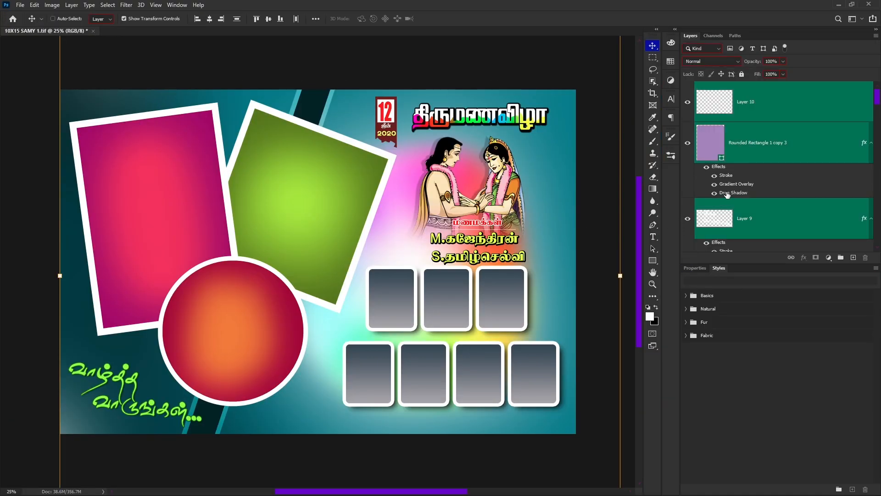
pyautogui.scroll(-10, 729, 195)
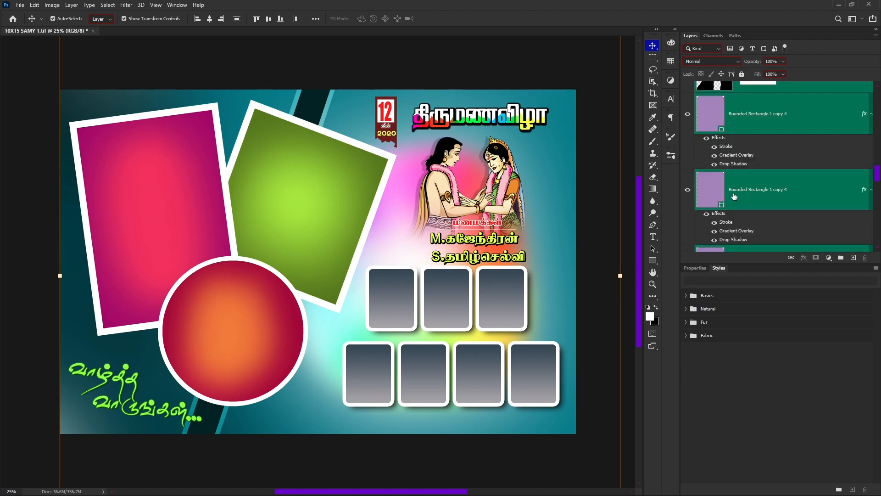
pyautogui.scroll(-8, 735, 196)
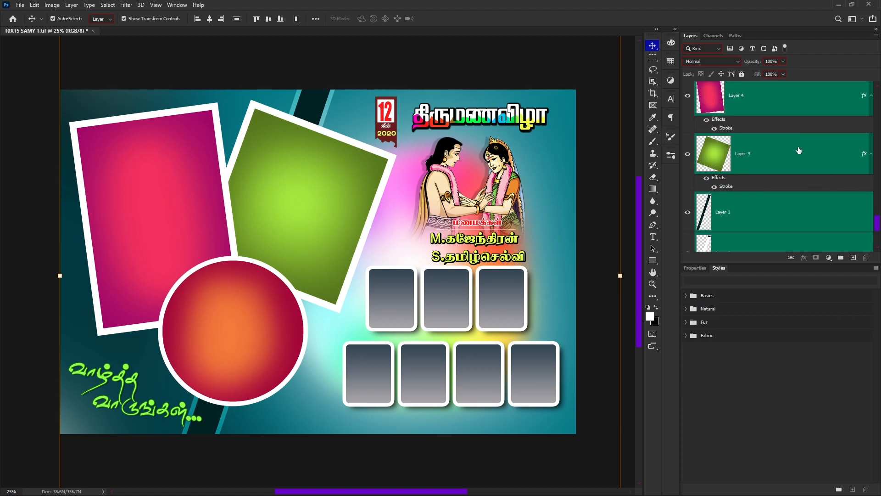
pyautogui.rightClick(815, 154)
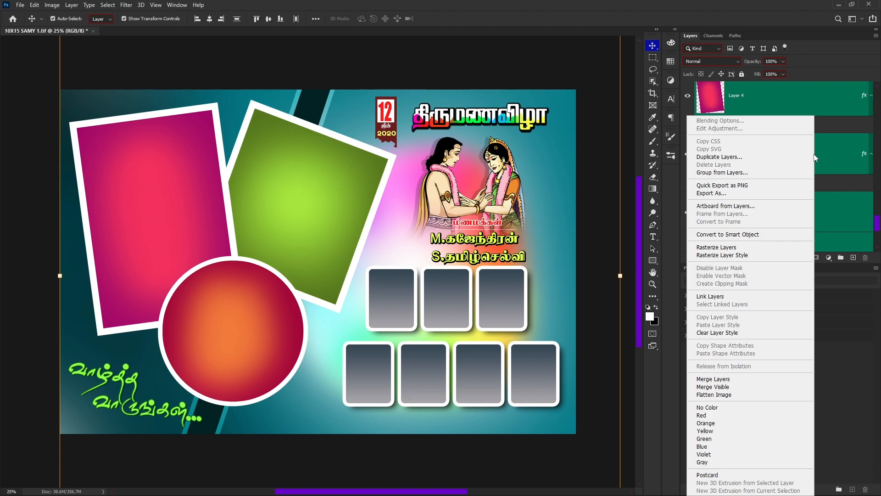
pyautogui.click(752, 235)
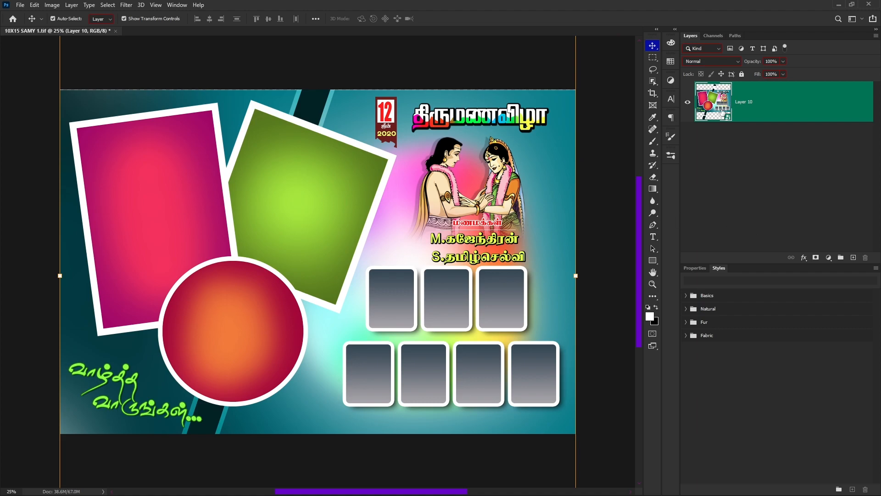
# Toggle the Smart Object layer's visibility and try moving the whole wedding album design as one object.
pyautogui.scroll(-2, 413, 192)
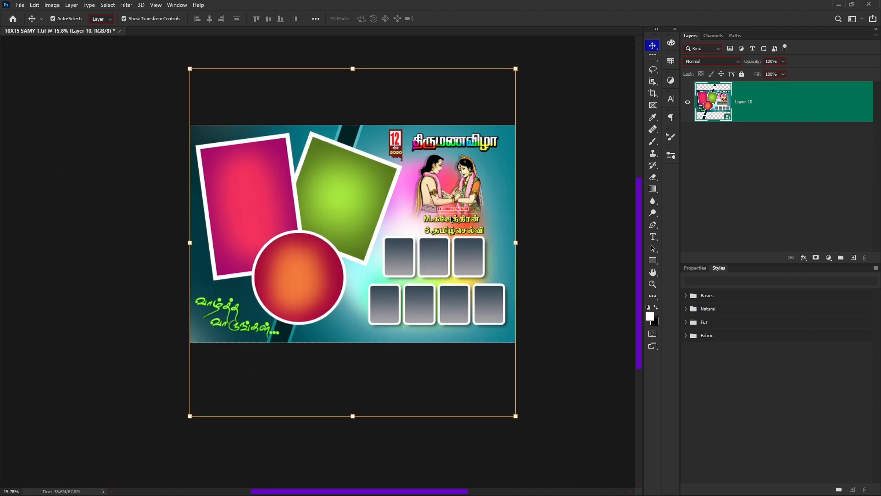
pyautogui.click(688, 102)
pyautogui.click(688, 102)
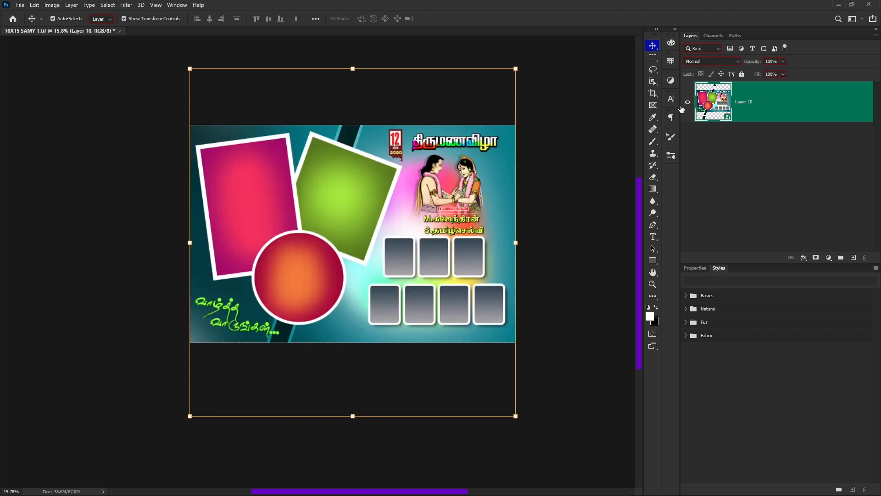
pyautogui.click(576, 238)
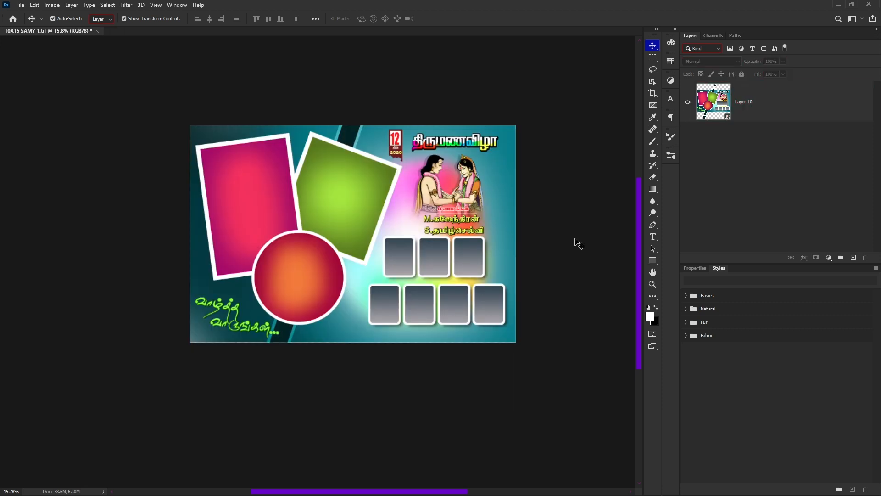
pyautogui.moveTo(463, 246); pyautogui.dragTo(398, 259)
pyautogui.hotkey('ctrl', 'z')
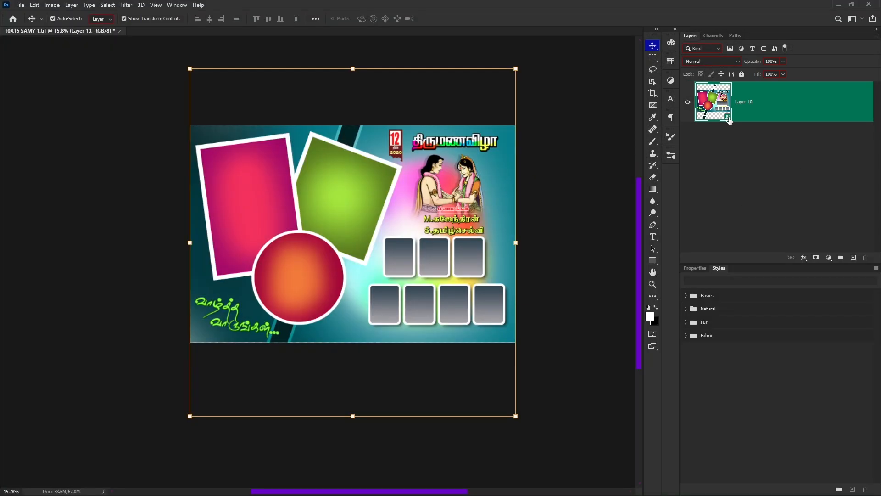
# Open the Layer 10 Smart Object's contents and select the background glow and the small rounded photo frames individually.
pyautogui.doubleClick(728, 118)
pyautogui.scroll(3, 302, 204)
pyautogui.click(301, 202)
pyautogui.click(500, 235)
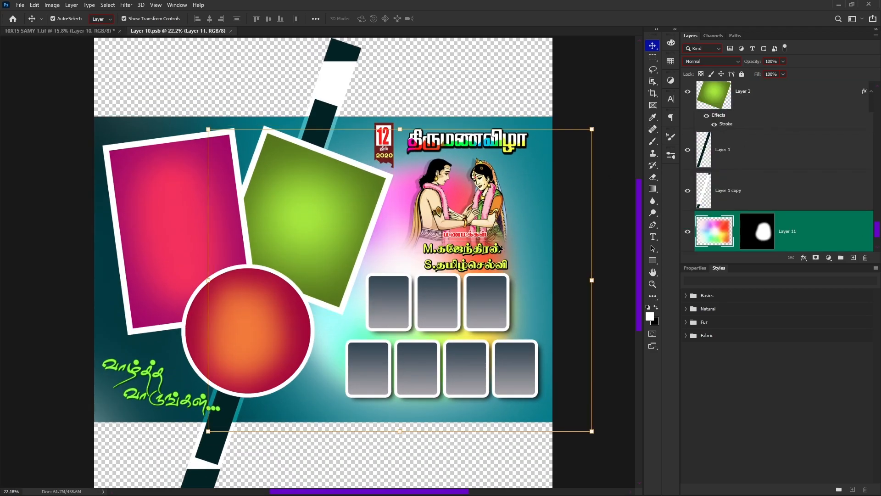
pyautogui.click(499, 289)
pyautogui.click(398, 362)
pyautogui.click(356, 370)
pyautogui.click(419, 363)
pyautogui.click(468, 371)
pyautogui.click(501, 367)
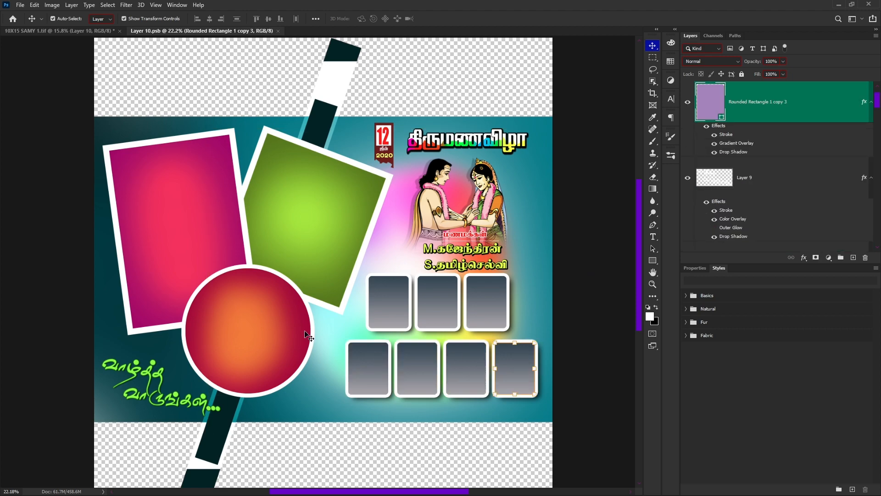
# Select the large pink and green photo frames in the Smart Object's contents, and return to the 10X15 SAMY 1.tif document.
pyautogui.click(257, 298)
pyautogui.click(213, 244)
pyautogui.click(314, 212)
pyautogui.click(284, 324)
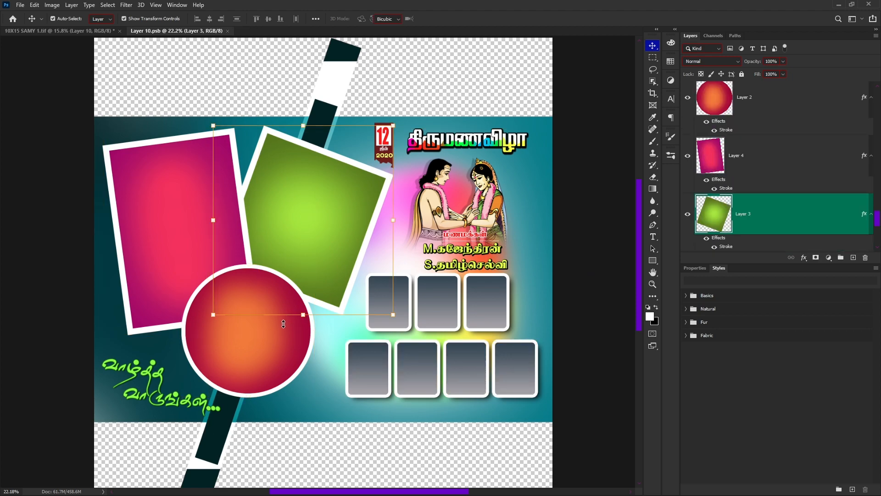
pyautogui.scroll(-3, 416, 243)
pyautogui.scroll(2, 413, 244)
pyautogui.press('Escape')
pyautogui.hotkey('ctrl', 'Tab')
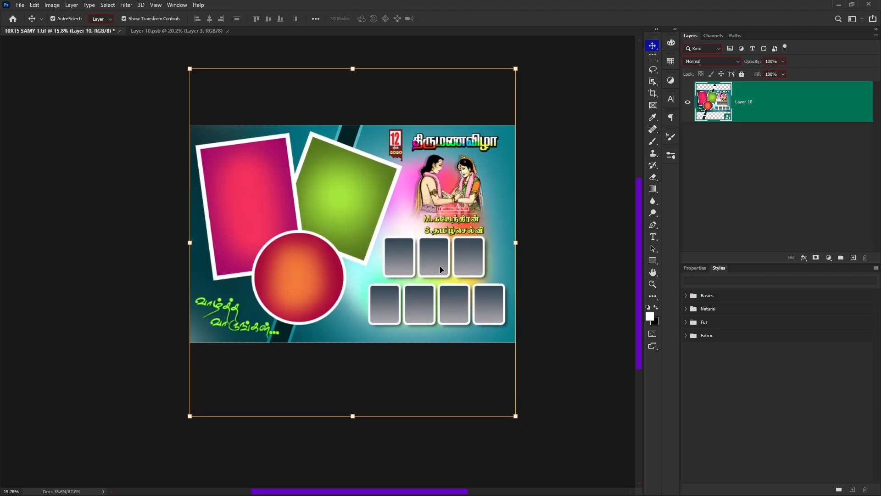
# Inspect the Smart Object design at different magnifications and close the open documents without saving.
pyautogui.scroll(2, 385, 273)
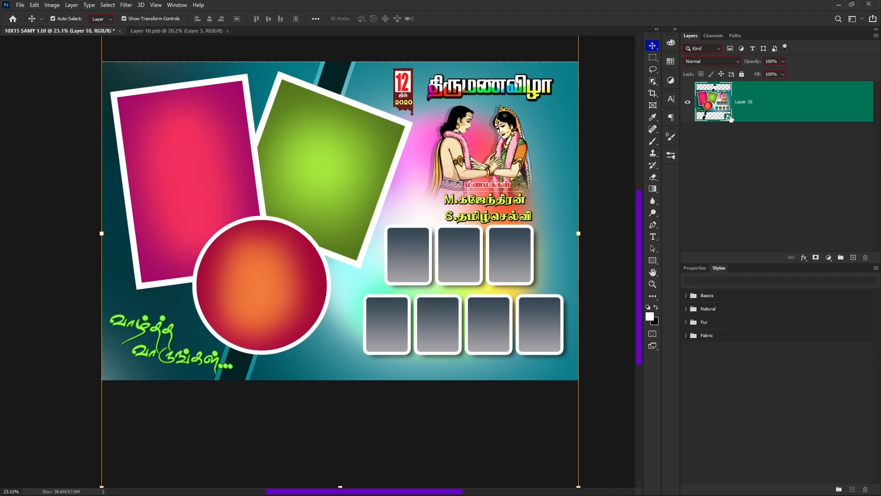
pyautogui.scroll(-1, 279, 296)
pyautogui.scroll(1, 279, 296)
pyautogui.scroll(-2, 420, 266)
pyautogui.scroll(2, 420, 266)
pyautogui.scroll(-2, 420, 266)
pyautogui.scroll(2, 421, 267)
pyautogui.hotkey('ctrl', 'w')
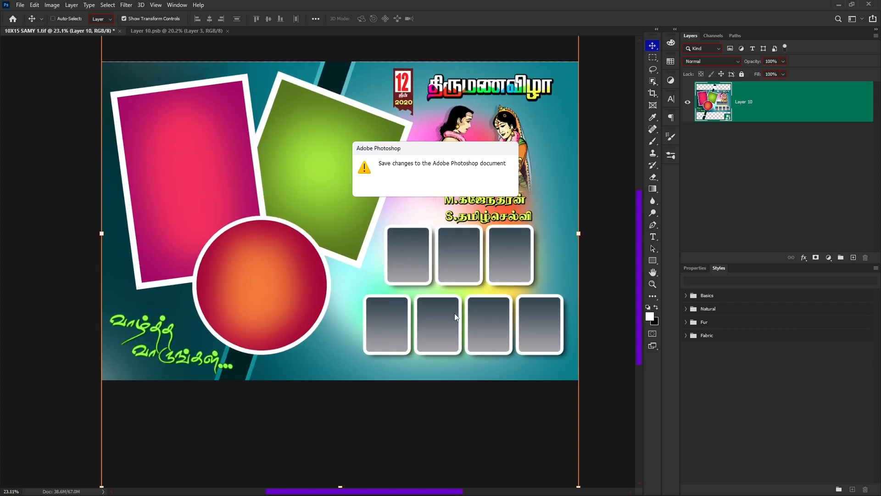
pyautogui.press('n')
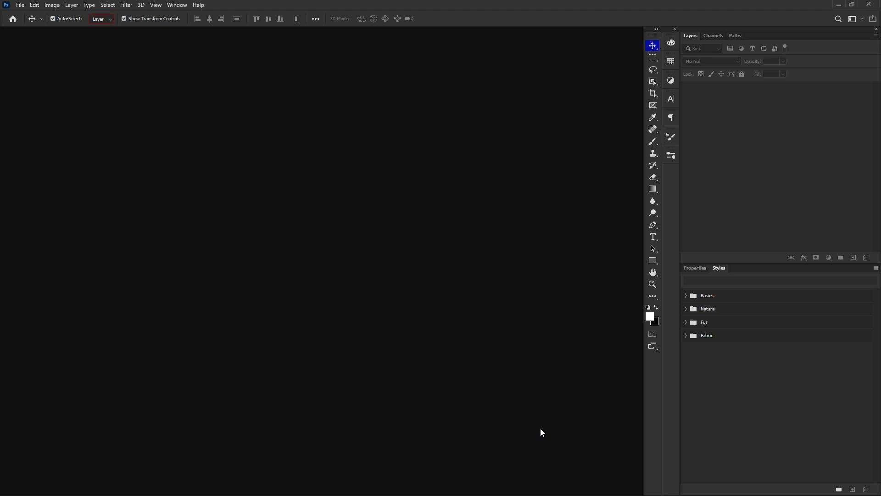
# Switch from Photoshop to the Indira Digital YouTube channel and browse its playlists down to Tamil Typing.
pyautogui.click(839, 4)
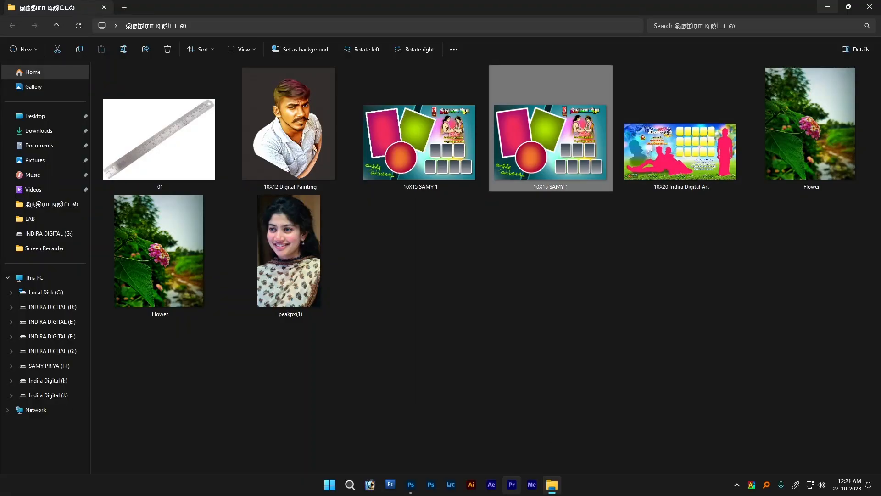
pyautogui.click(329, 488)
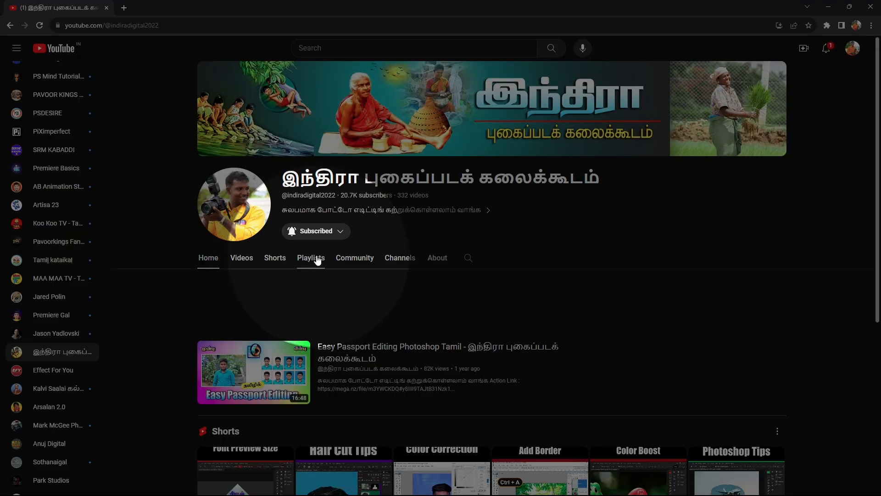
pyautogui.click(306, 258)
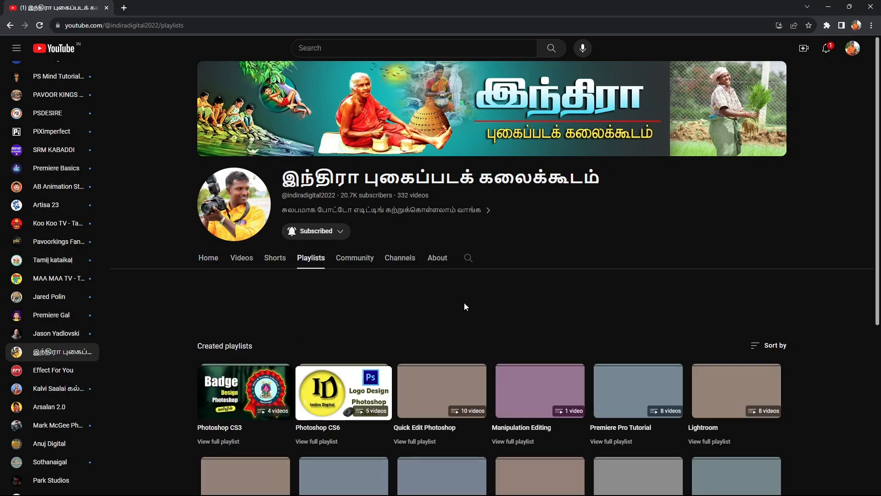
pyautogui.scroll(-4, 464, 302)
pyautogui.scroll(-2, 761, 387)
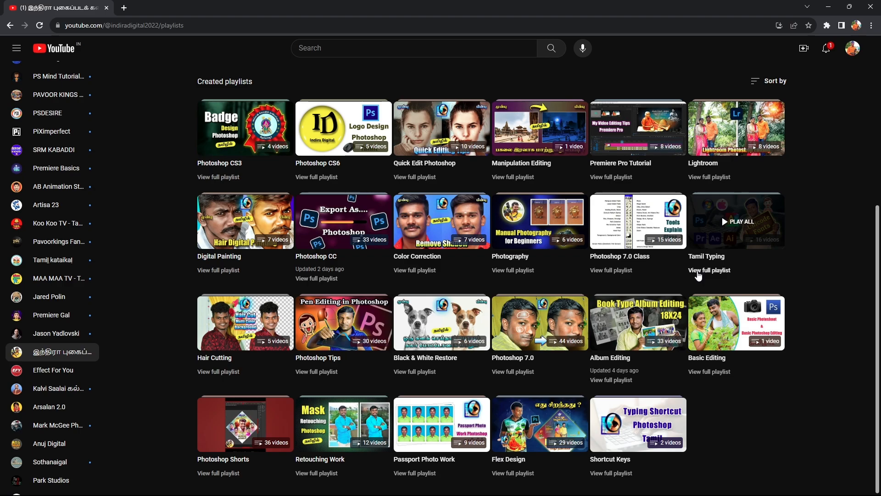
pyautogui.click(698, 271)
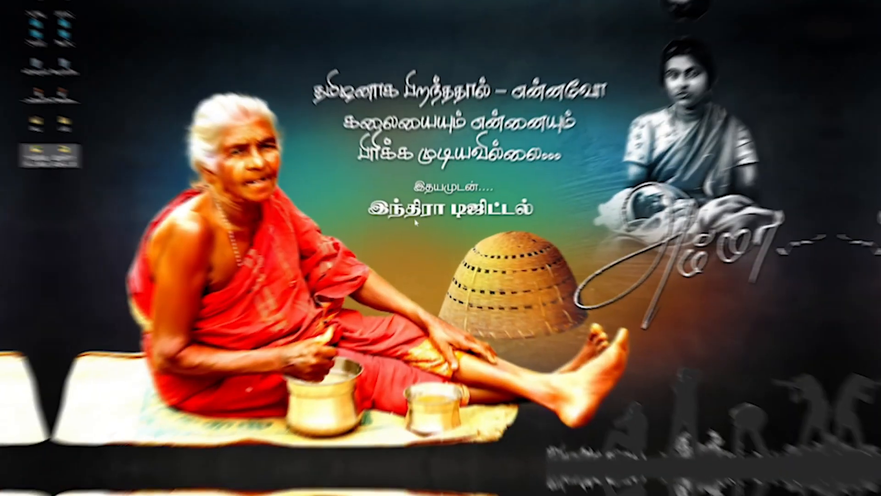
pyautogui.rightClick(412, 217)
pyautogui.click(436, 255)
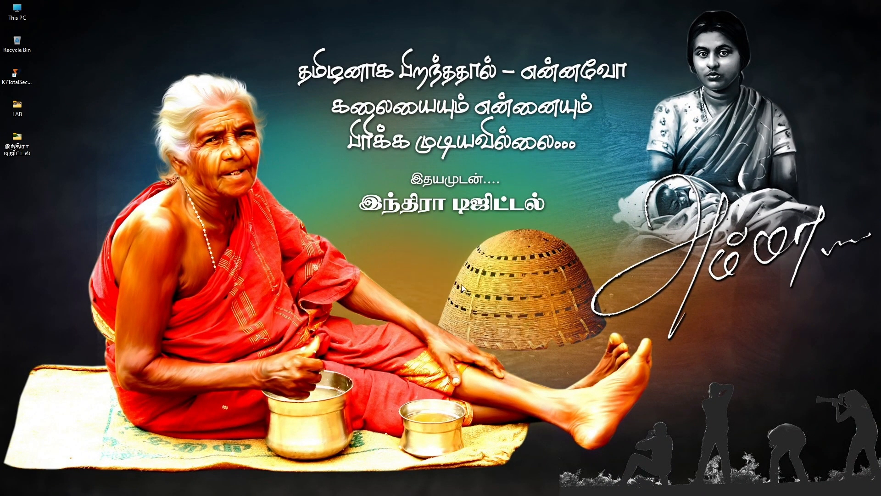